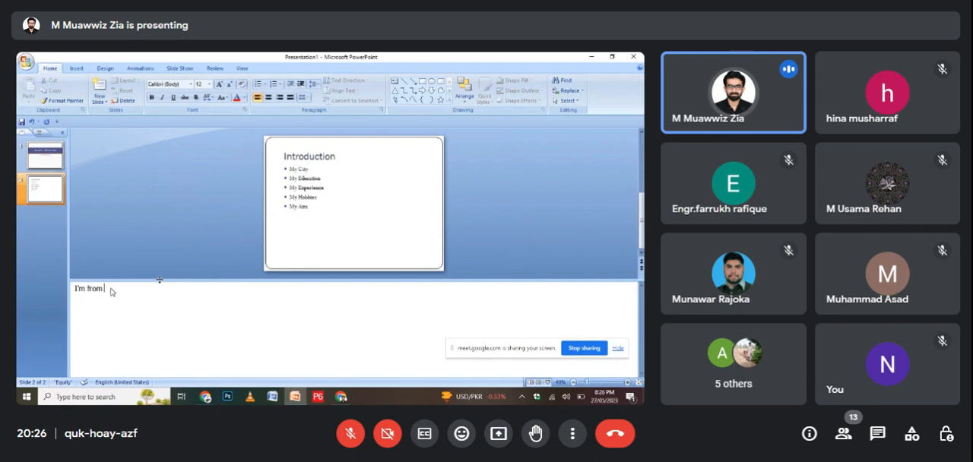
Complete the first line of the slide's notes to read "I'm from CHINIOT MY CITY IS ONE OF THE MOST HISTORICAL CITIES IN PAKISTAN.".
type("CHIN")
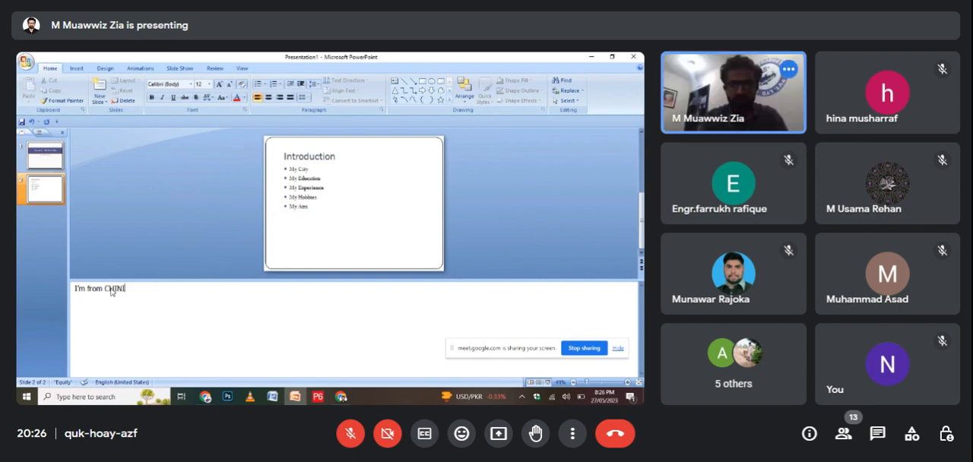
type("IOT MY SICTY")
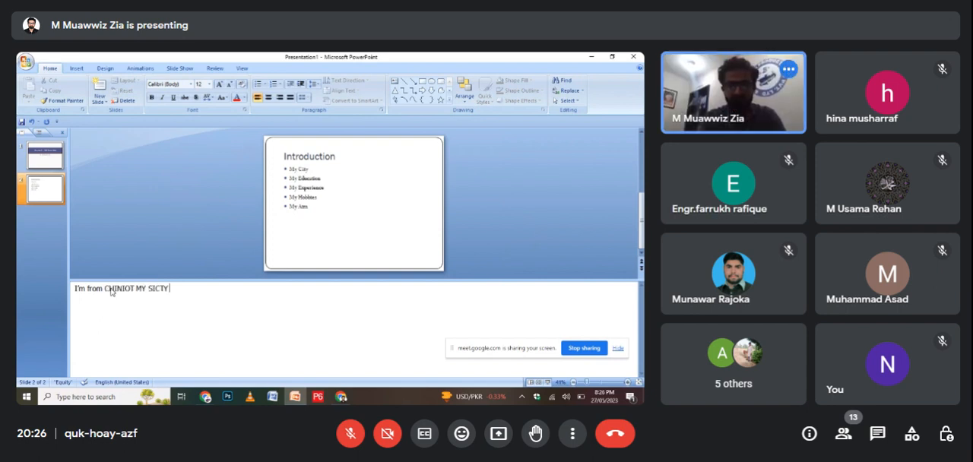
key("BackSpace")
key("BackSpace")
key("BackSpace")
key("BackSpace")
key("BackSpace")
type("CITY IS ON")
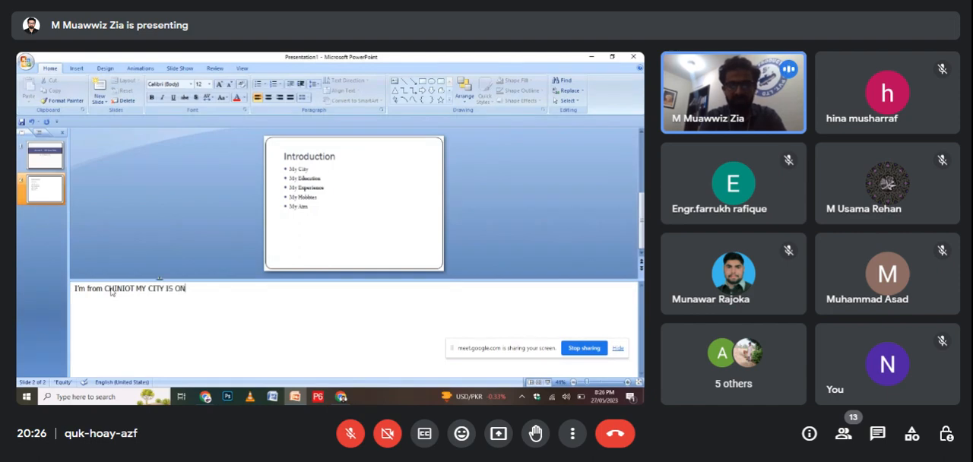
type("E OF THE MOST ")
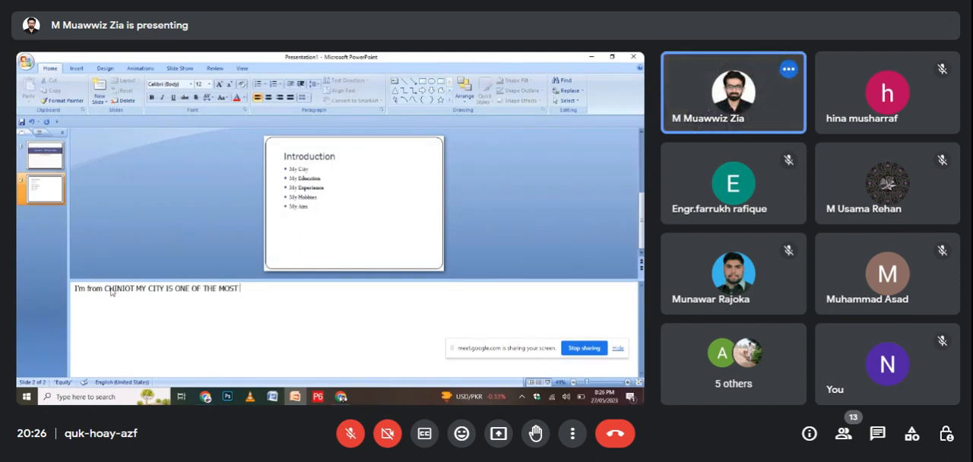
type("HISTRO")
key("BackSpace")
key("BackSpace")
type("ORICAL S")
key("BackSpace")
type("CITIES IN ")
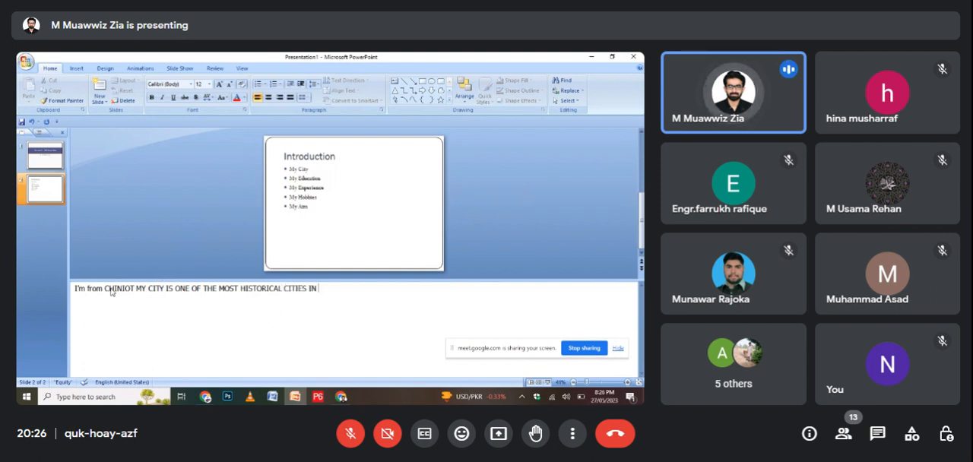
type("PAKIST")
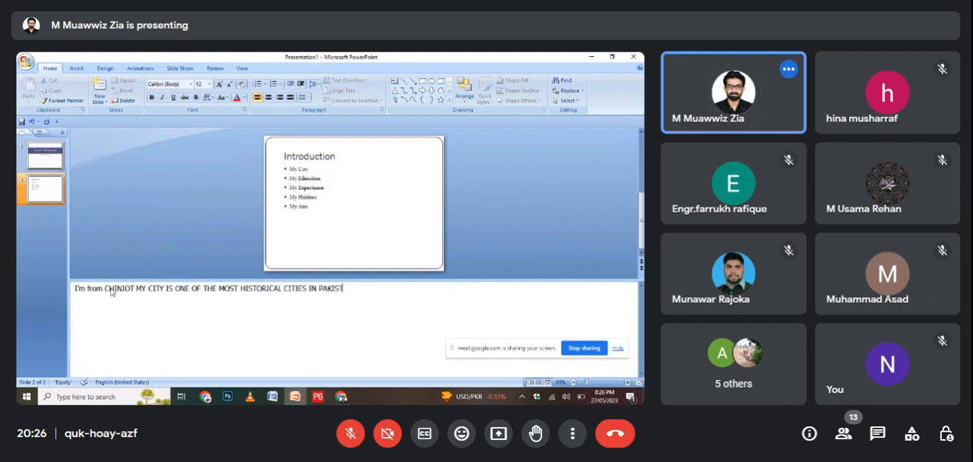
type("A")
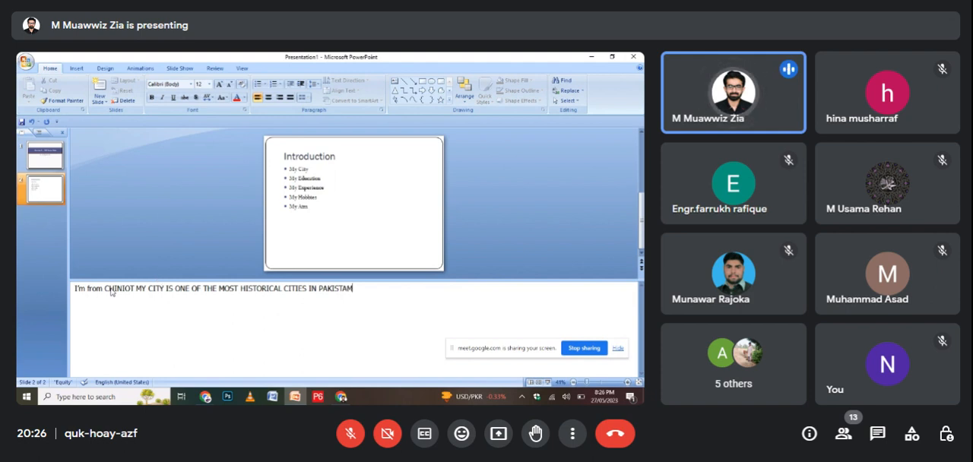
type("M")
key("BackSpace")
type("N.")
key("Return")
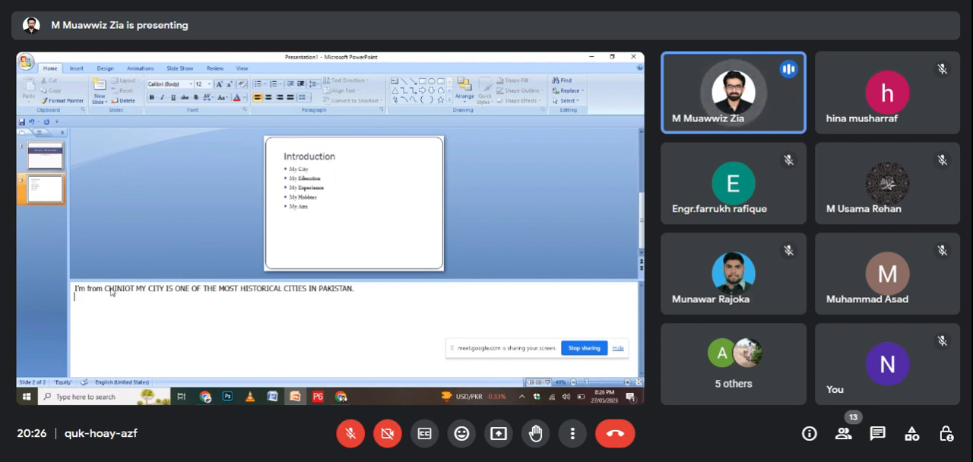
Add a second notes line reading "I'VE DONE MY MASTERS FROM XYZ UNIVERSITY IN 2022" and begin a new line.
type("I'vE COM")
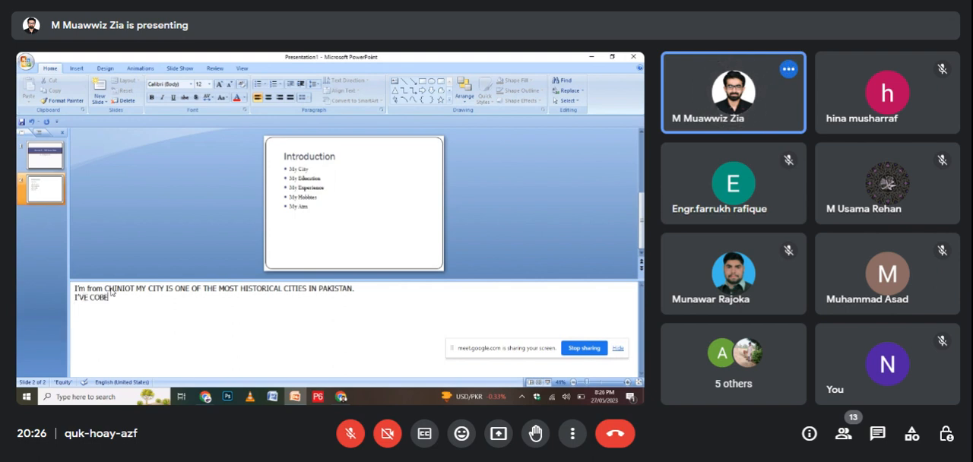
key("BackSpace")
key("BackSpace")
key("BackSpace")
key("BackSpace")
type("DONE MY MASTERS F")
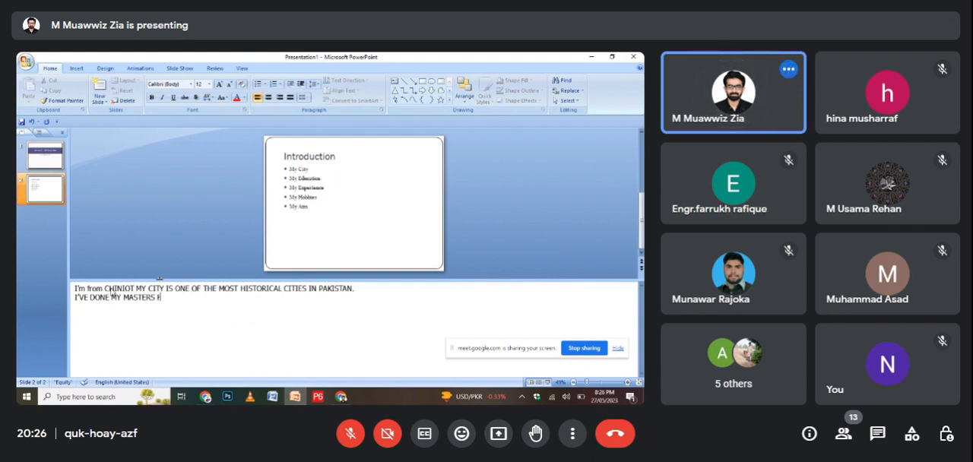
type("ROM XYZ")
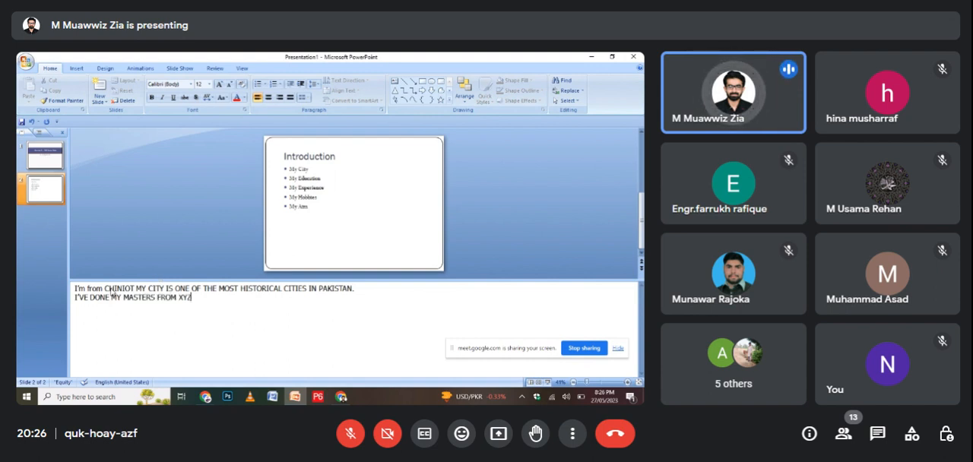
type(" UNIVER")
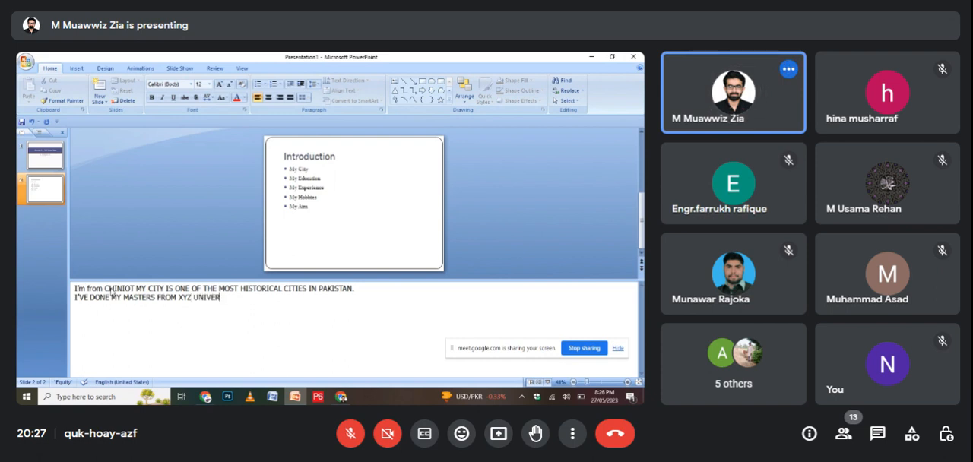
type("SITY IN")
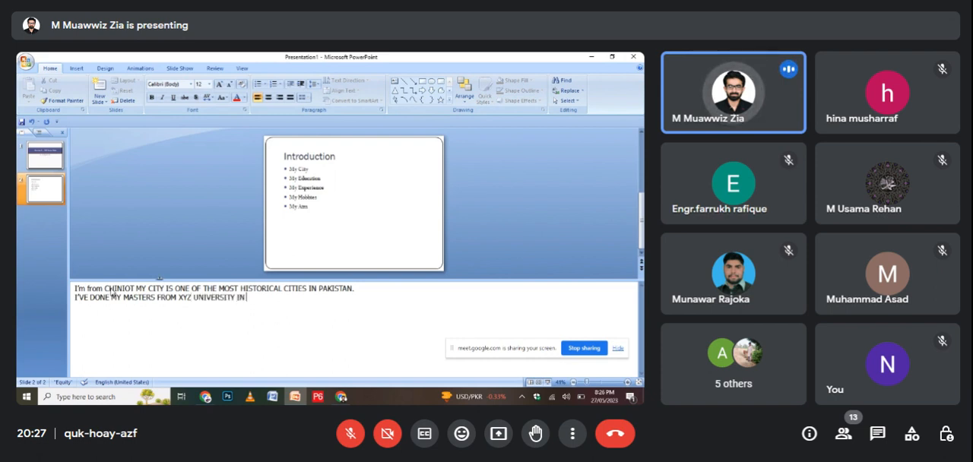
type(" 2020")
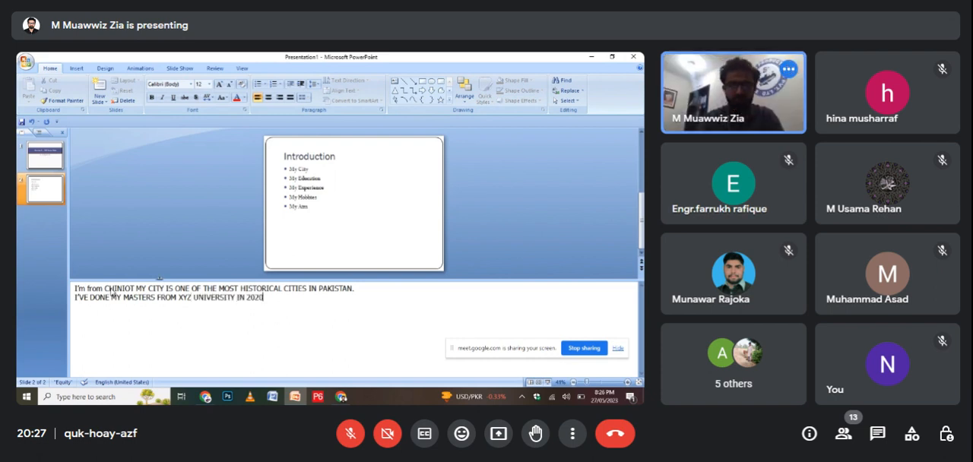
key("BackSpace")
type("2 A")
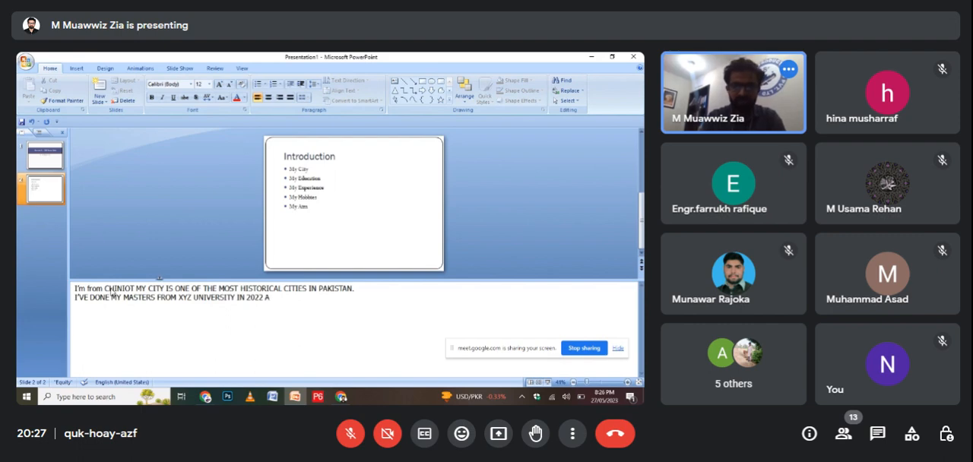
key("BackSpace")
key("BackSpace")
key("Return")
Write "AND NOW I'M WOKRING WITG XYZ PVT LTD AND ZBC UNIVERSITY" as the third line of the notes.
type("AND NOW ")
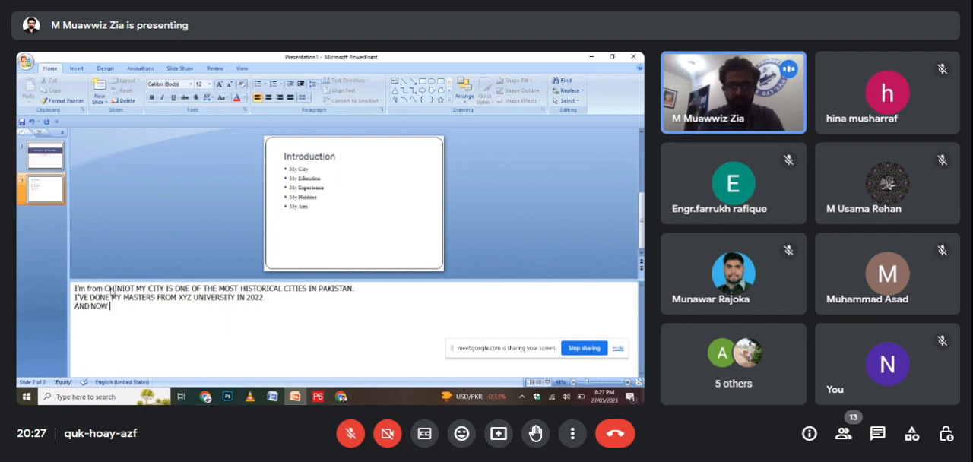
type("I'M")
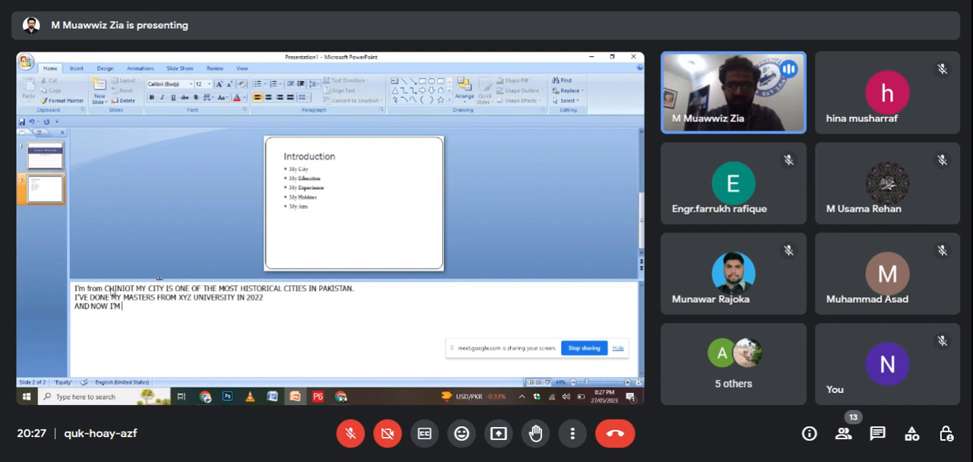
type(" WOKRING WIT")
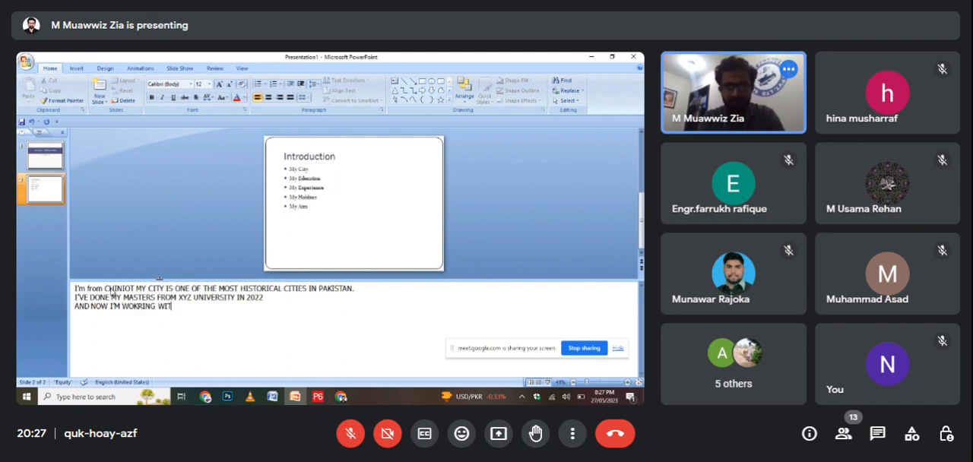
type("G XYZ C")
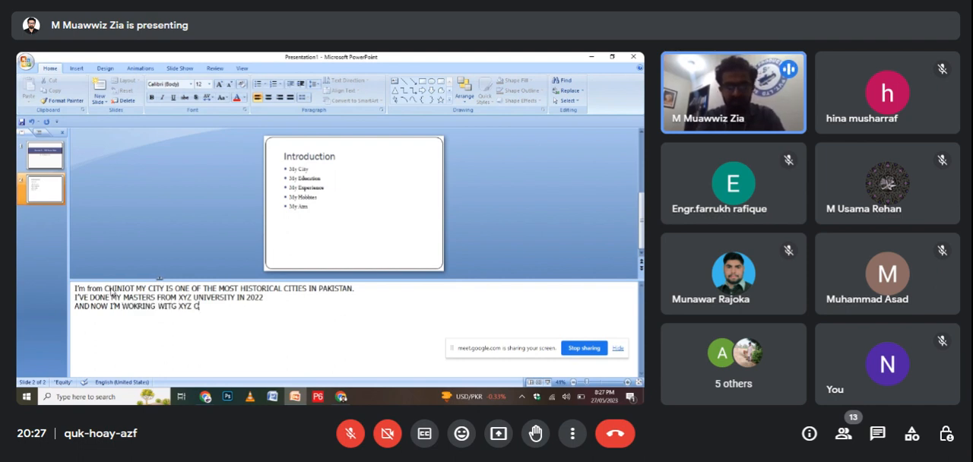
type("OVT")
key("BackSpace")
key("BackSpace")
key("BackSpace")
type("PV")
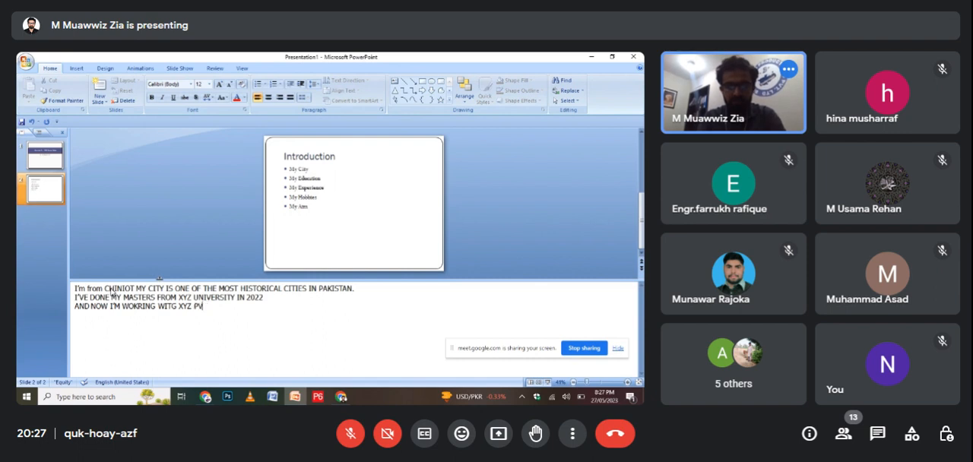
type("T LTD AND")
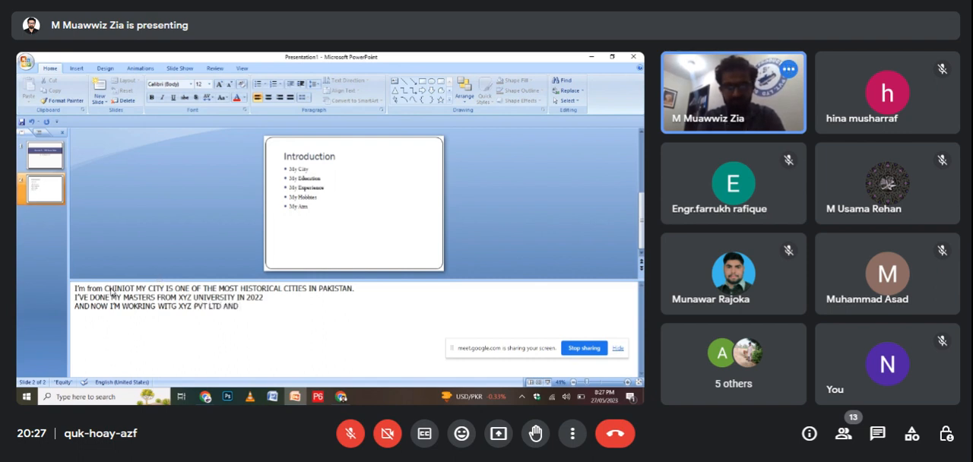
type(" ZBC U")
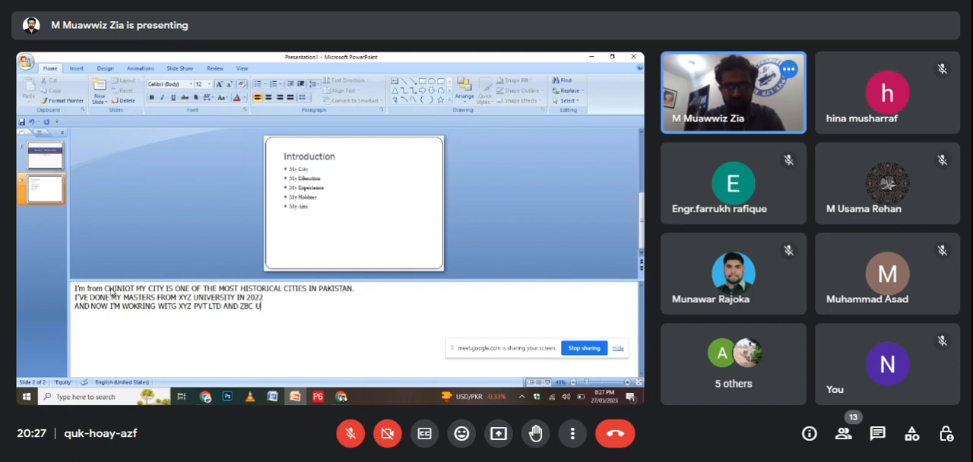
type("NIV")
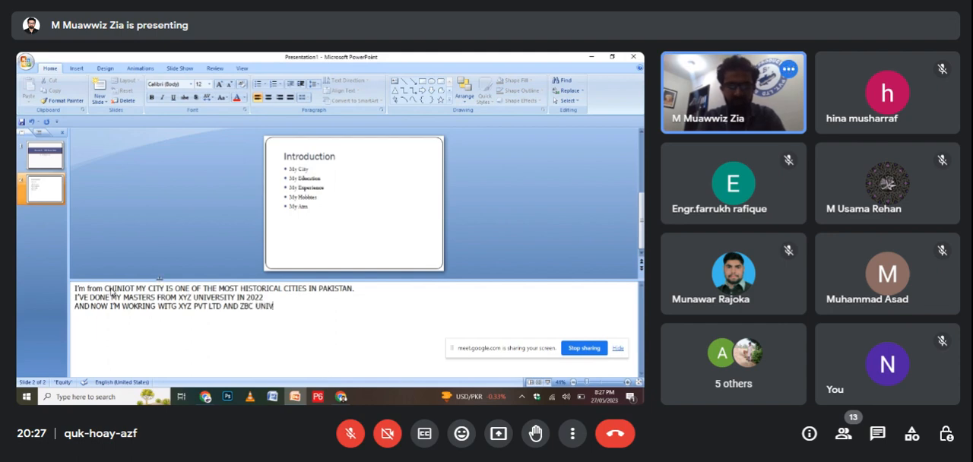
type("ERSITY")
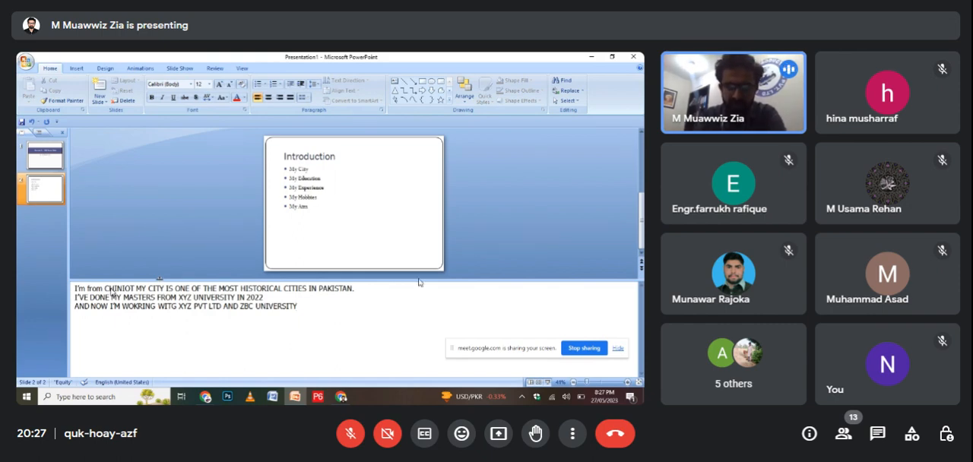
Shrink the notes area to enlarge the slide, and give the whole Introduction list the four-diamond bullet style.
left_click_drag(418, 279, 417, 335)
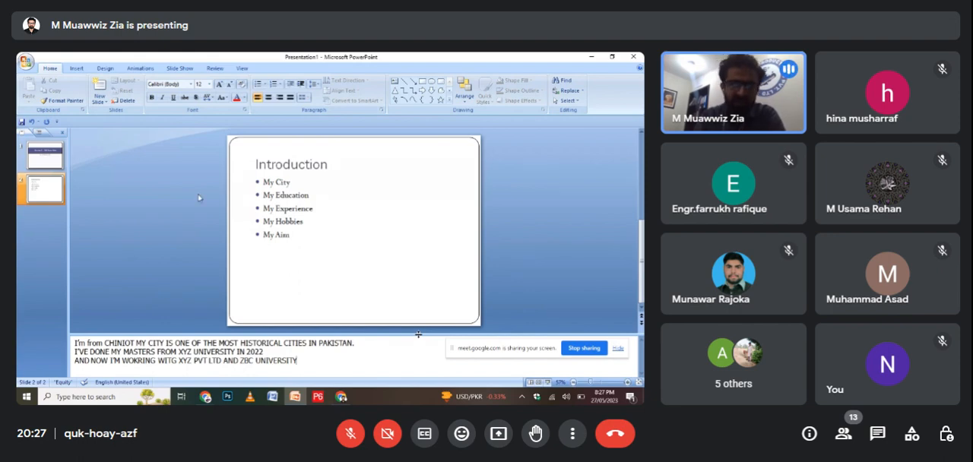
left_click(279, 183)
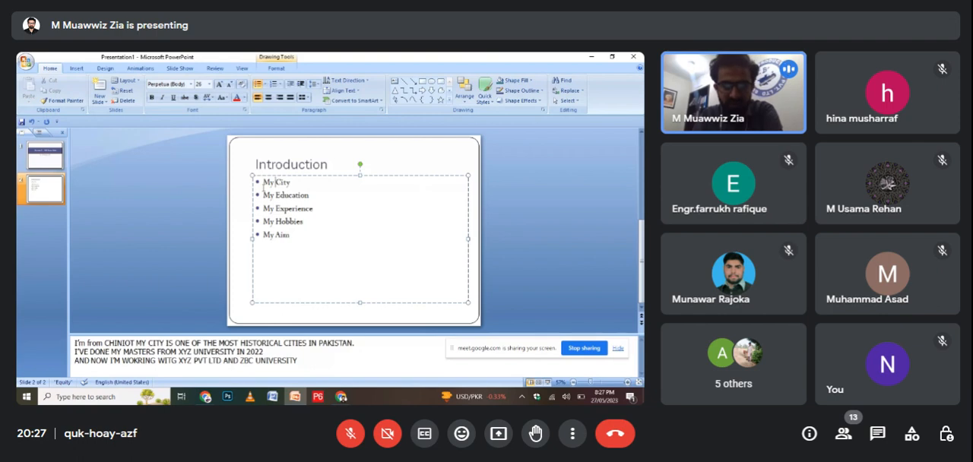
key("ctrl+a")
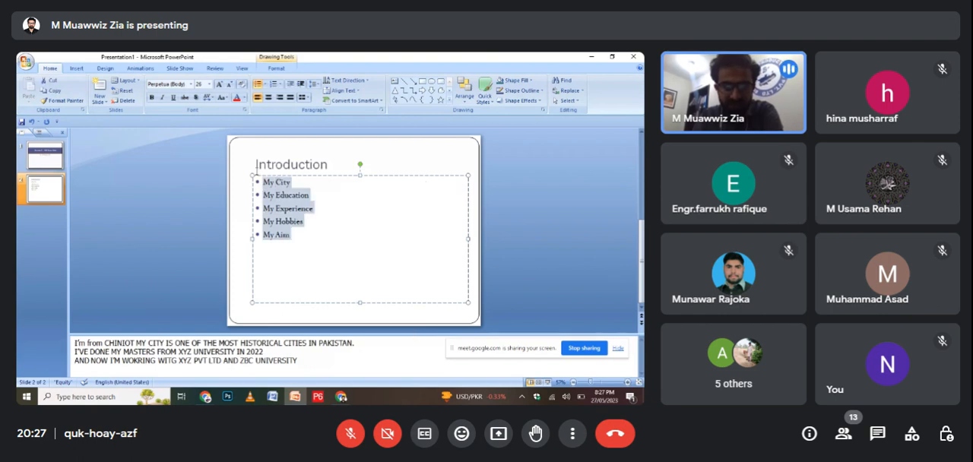
left_click(263, 84)
left_click(227, 158)
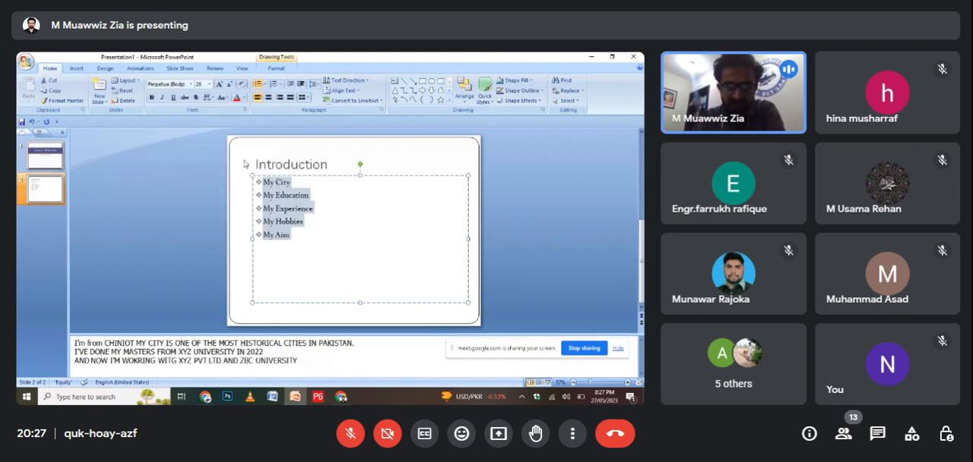
Change the bullets of the entire Introduction list to the arrowhead style and deselect the text.
left_click(264, 86)
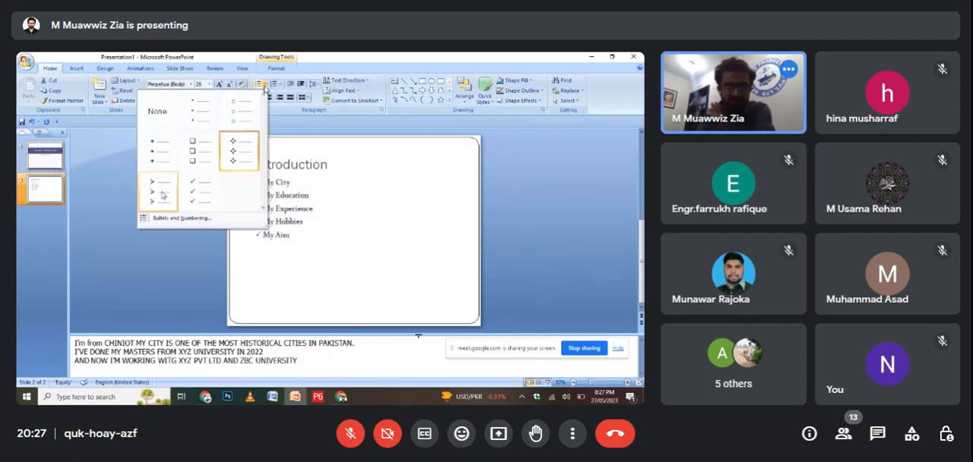
left_click(162, 196)
left_click(476, 241)
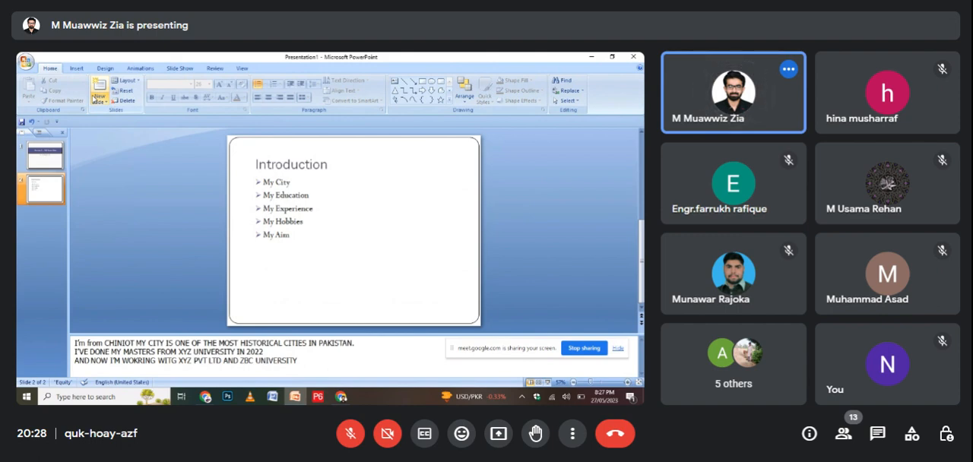
Try a small freehand scribble in the upper-left corner of the Introduction slide and delete it.
left_click(288, 195)
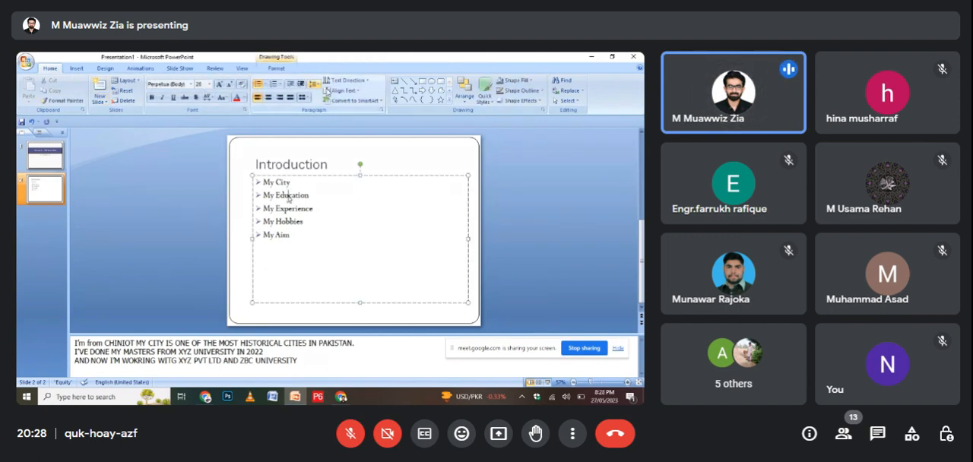
left_click(395, 99)
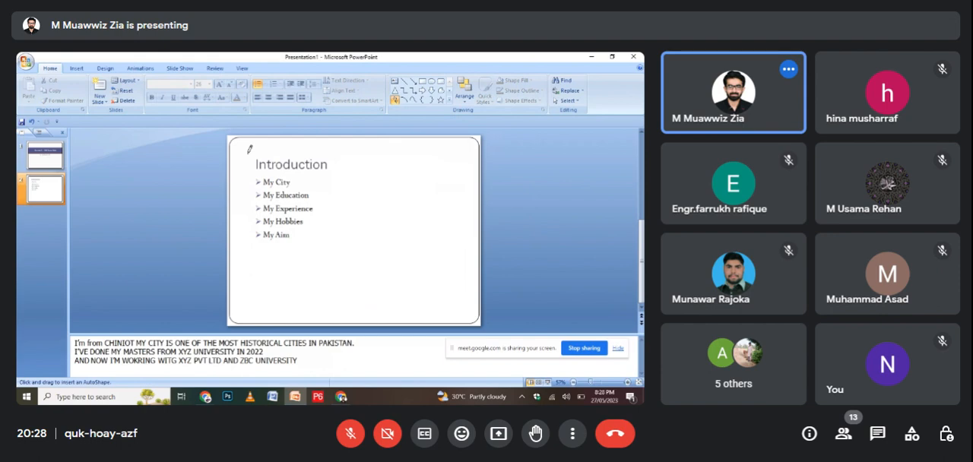
mouse_move(233, 145)
left_mouse_down()
mouse_move(237, 161)
mouse_move(244, 149)
left_mouse_up()
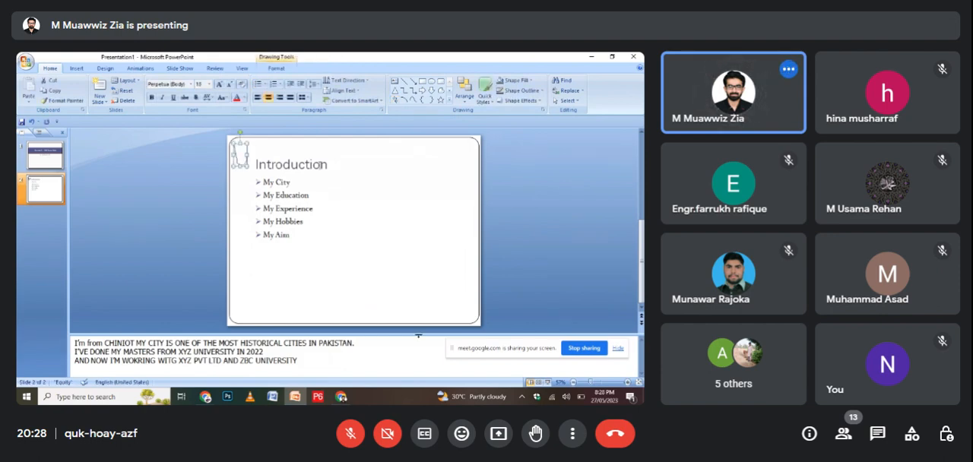
key("Delete")
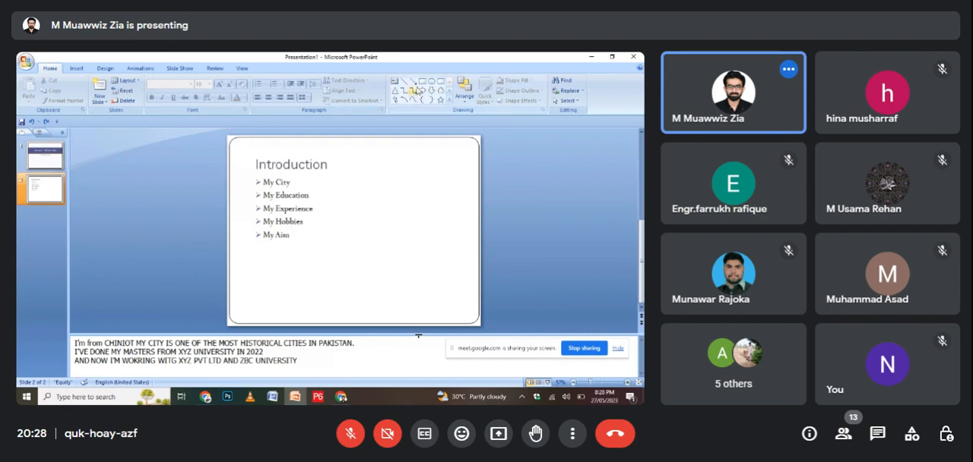
Try a short diagonal arrow in the upper-left corner of the Introduction slide and delete it.
left_click(413, 81)
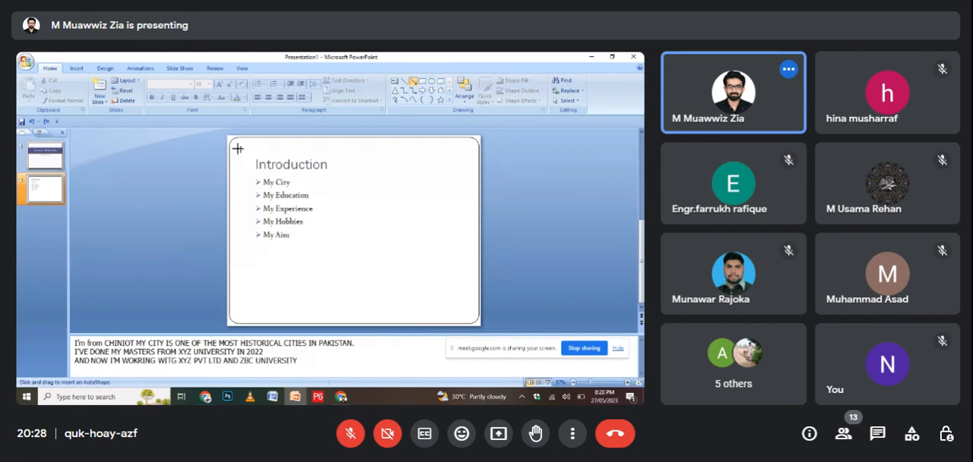
left_click_drag(238, 148, 251, 165)
left_click(239, 152)
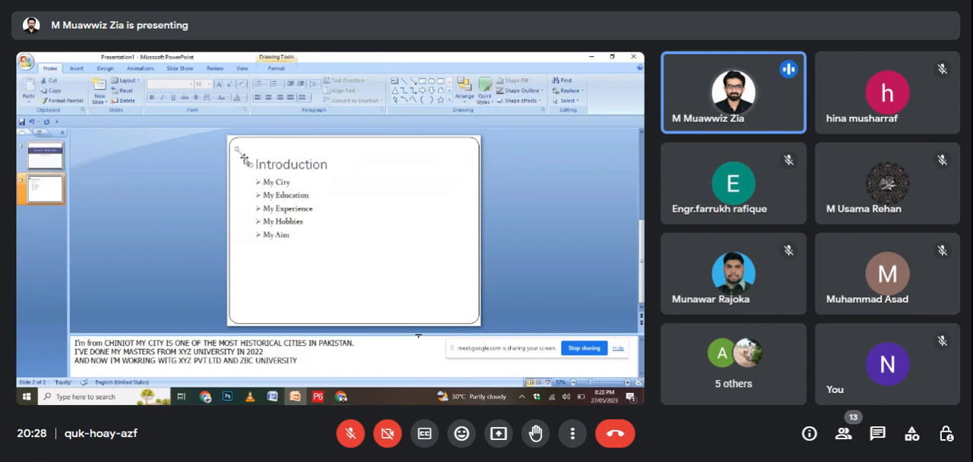
key("Delete")
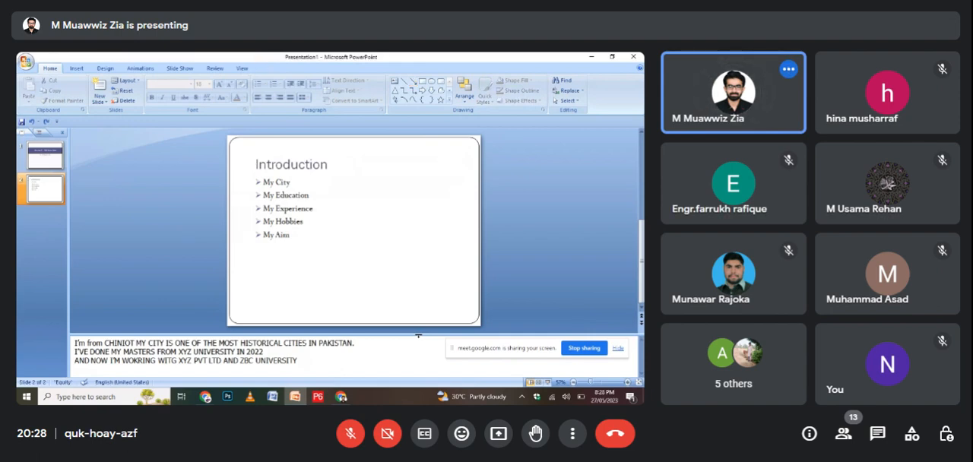
Give the whole Introduction list the four-diamond bullet style again and deselect the text.
left_click(412, 184)
key("ctrl+a")
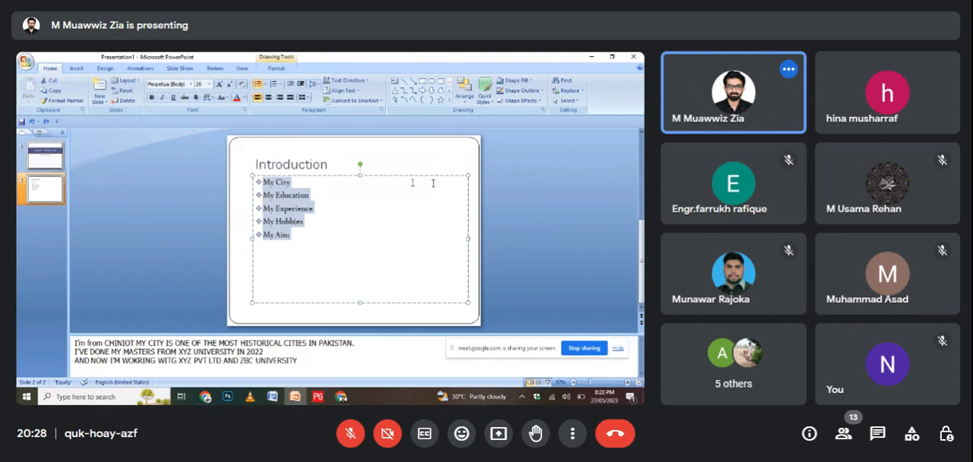
left_click(502, 187)
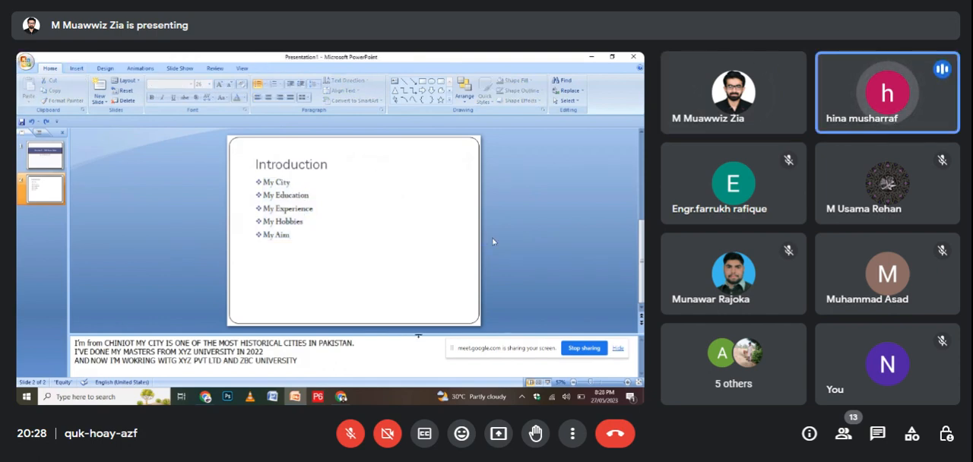
left_click(283, 209)
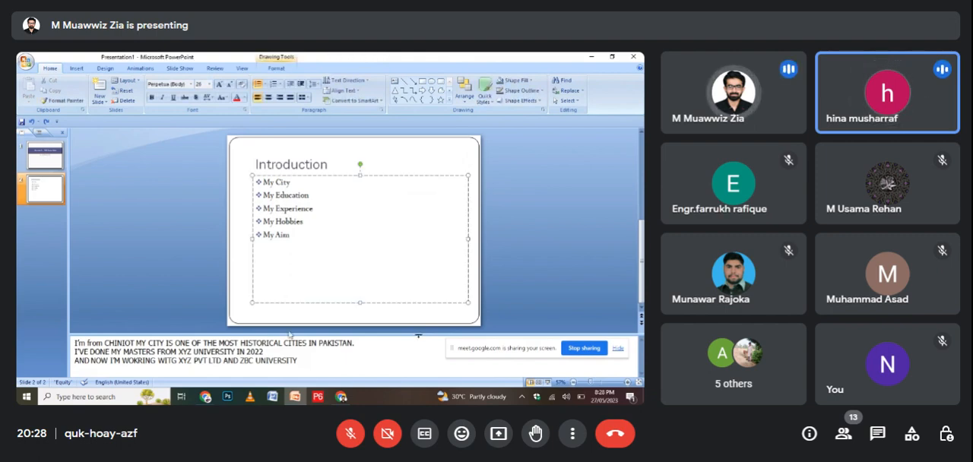
left_click(296, 371)
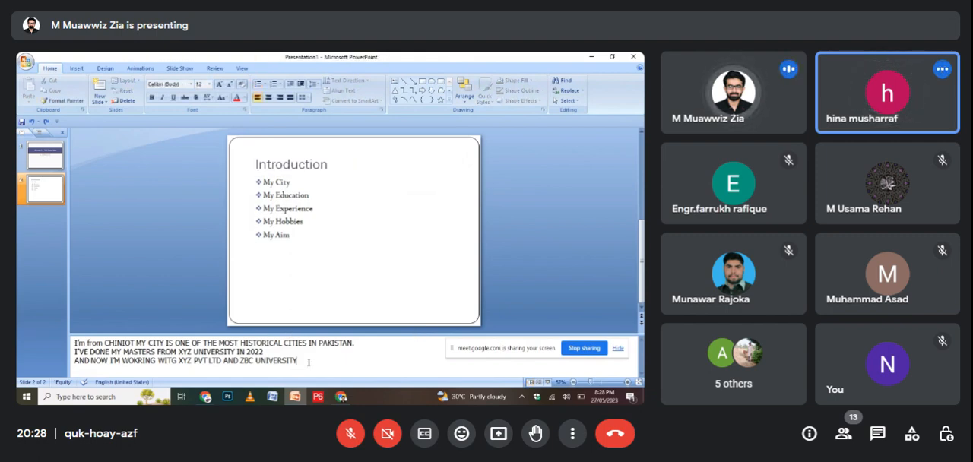
left_click_drag(310, 363, 71, 343)
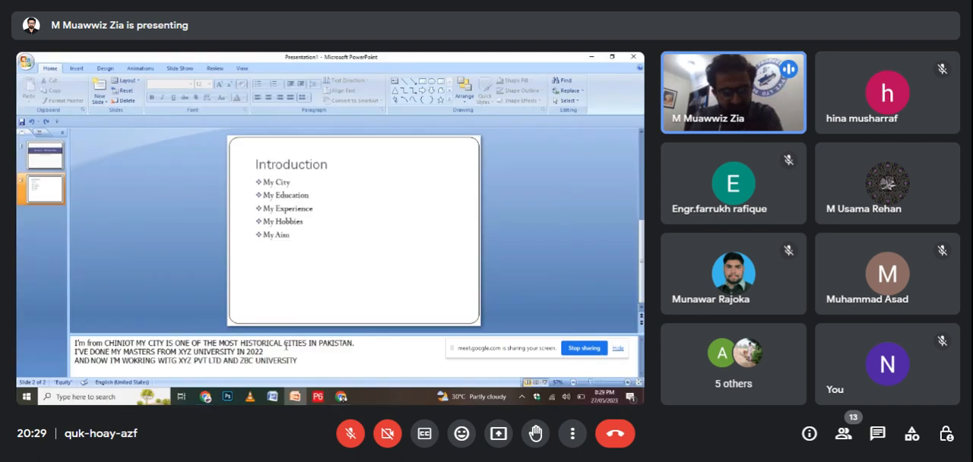
left_click(130, 384)
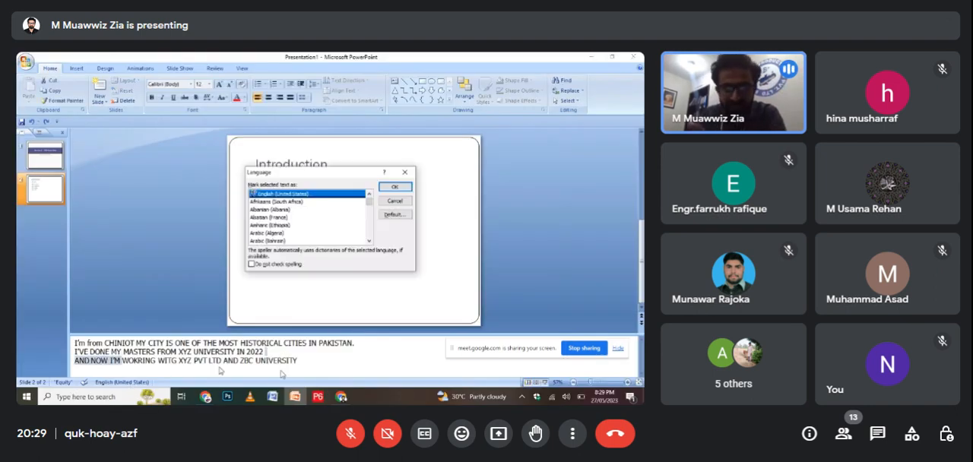
left_click(405, 173)
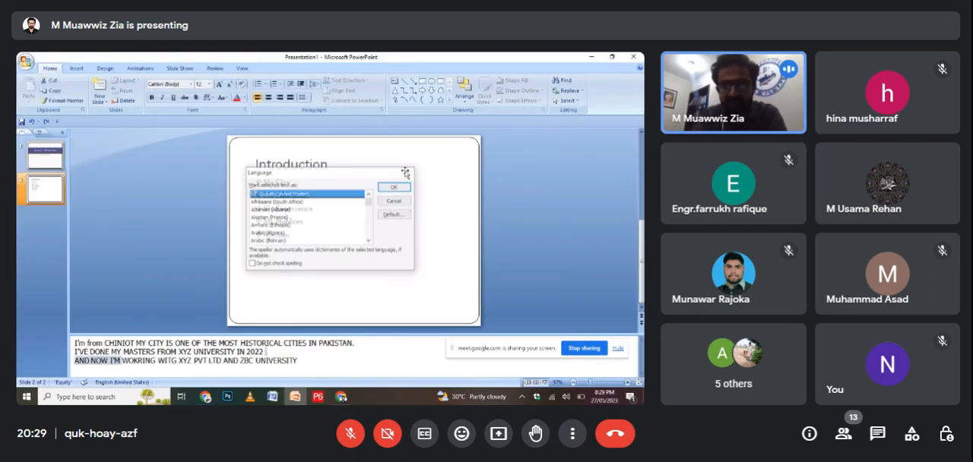
key("ctrl+a")
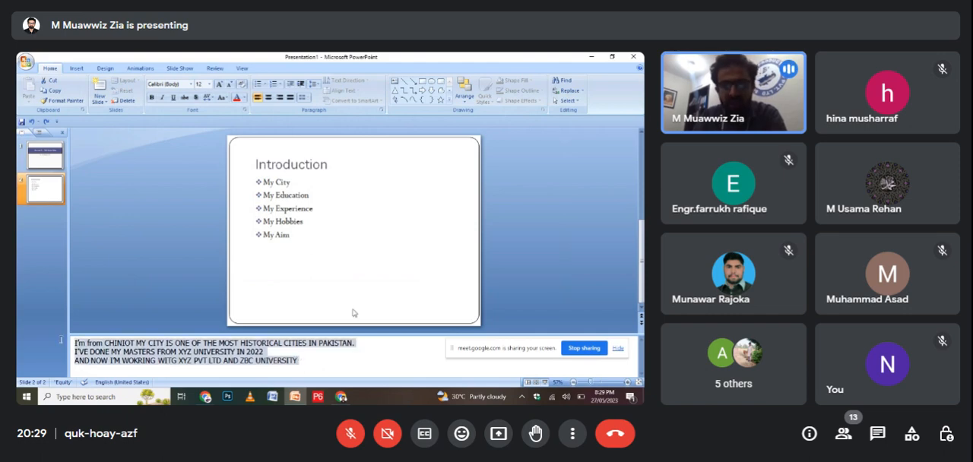
left_click(101, 353)
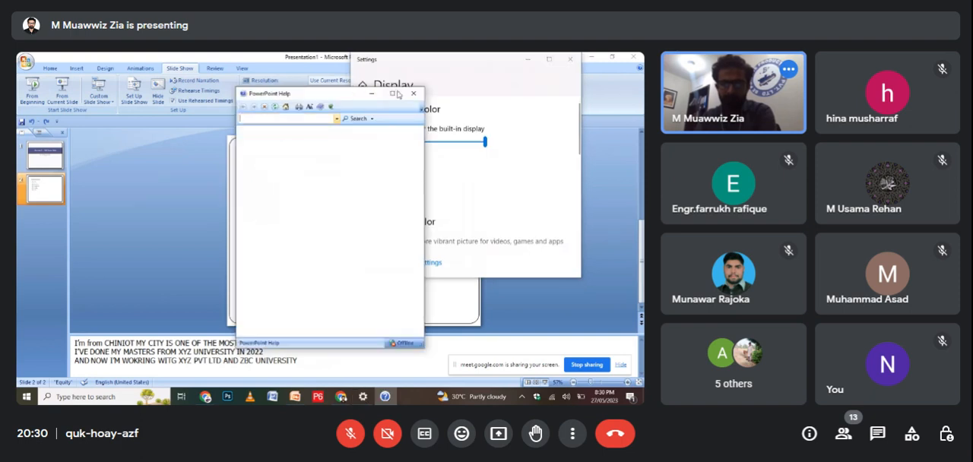
Close the display settings window and the PowerPoint Help window covering the Introduction slide.
left_click(586, 61)
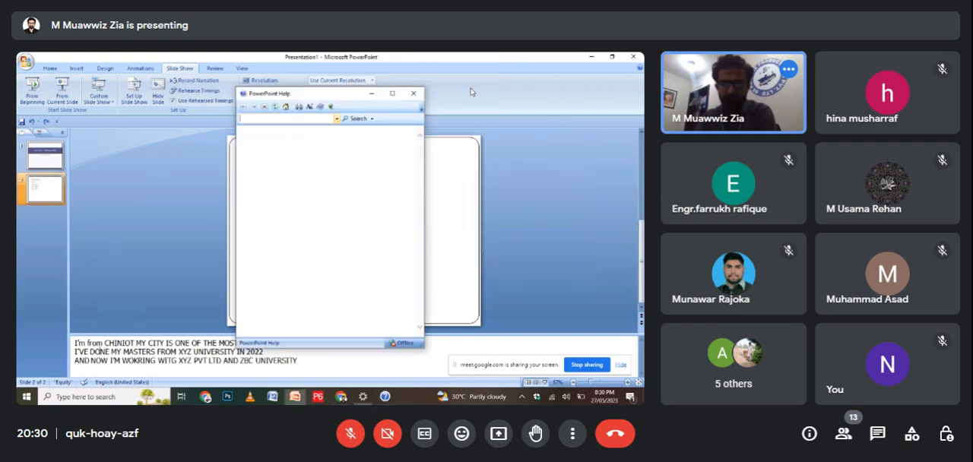
left_click(415, 94)
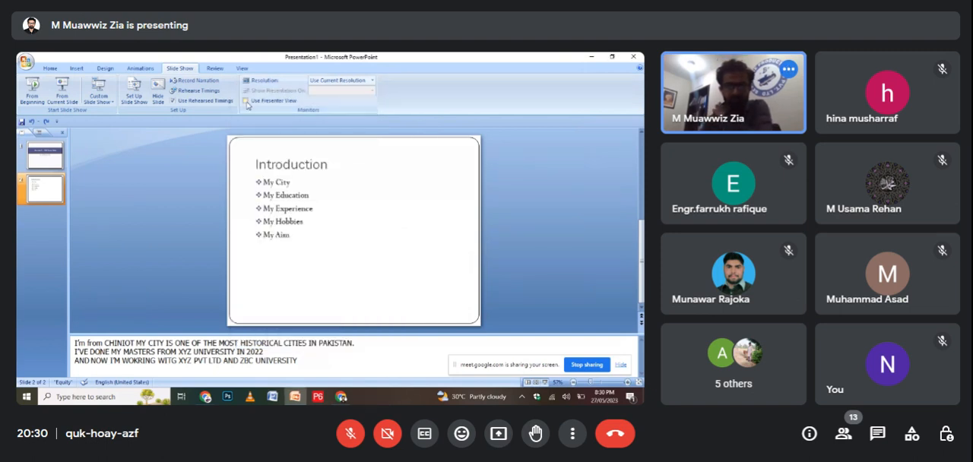
Try to turn on Presenter View for the slide show, cancel the monitor check and return to the home commands.
left_click(246, 102)
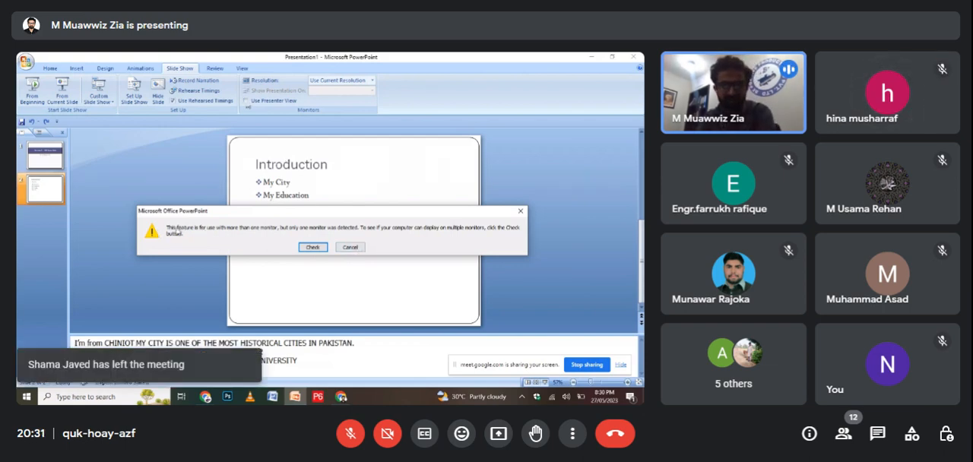
left_click(350, 248)
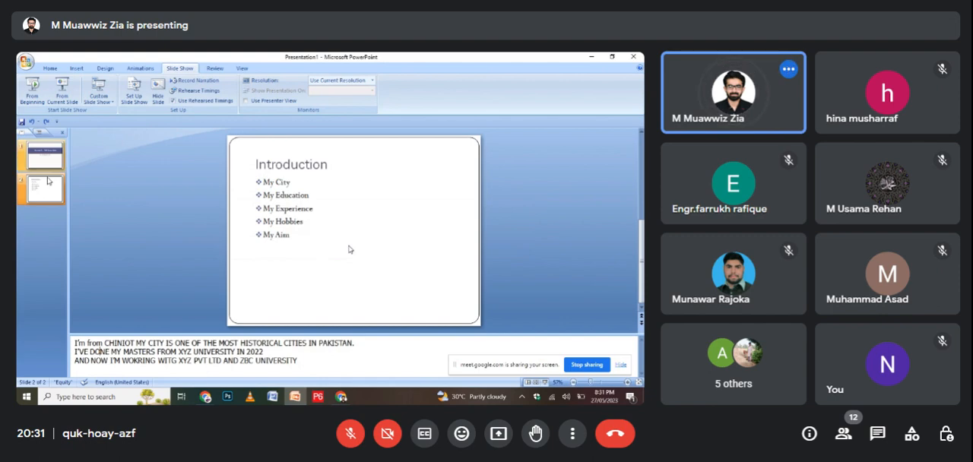
left_click(48, 68)
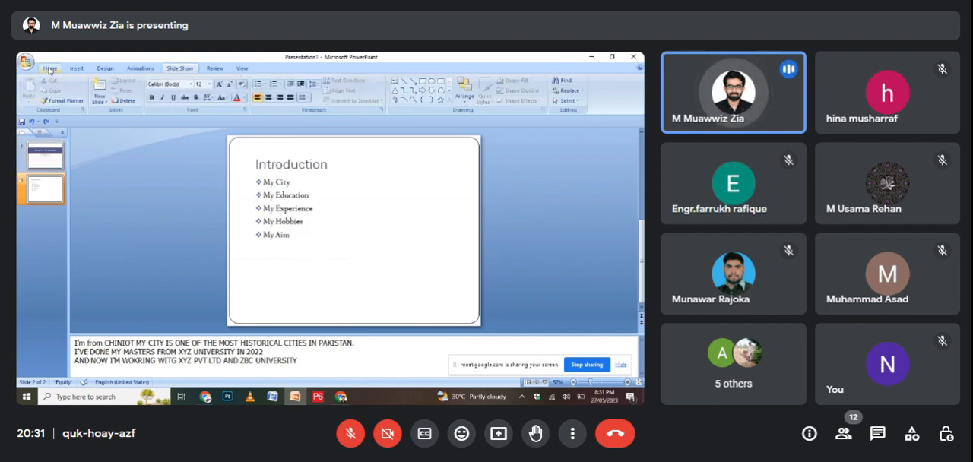
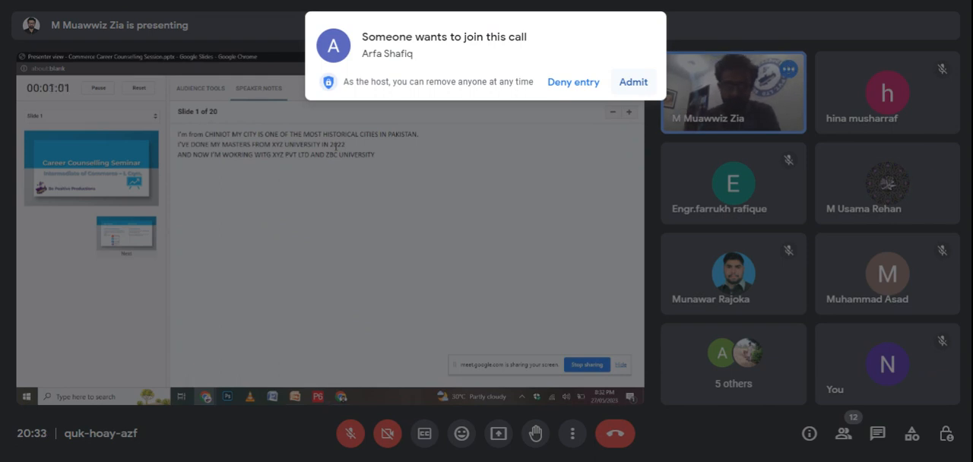
Admit the waiting participant to the Google Meet call.
left_click(643, 83)
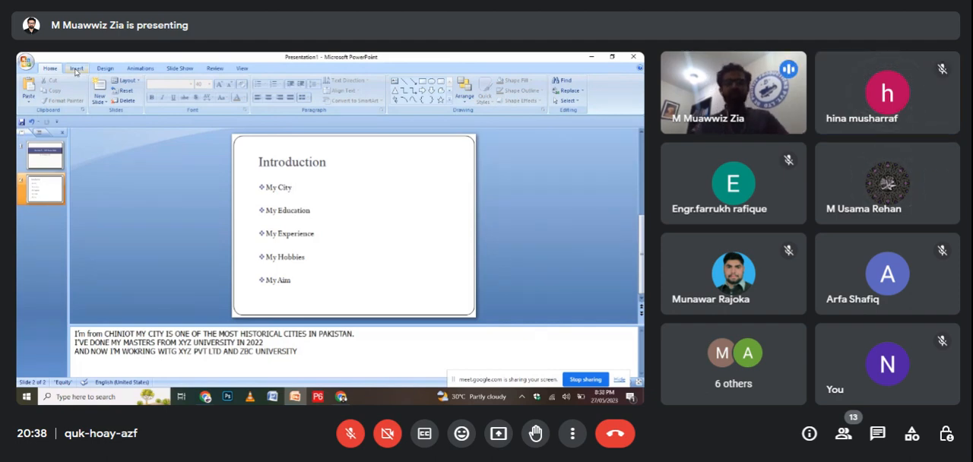
Insert the group photo collage JPG from the Downloads folder into the Introduction slide.
left_click(76, 69)
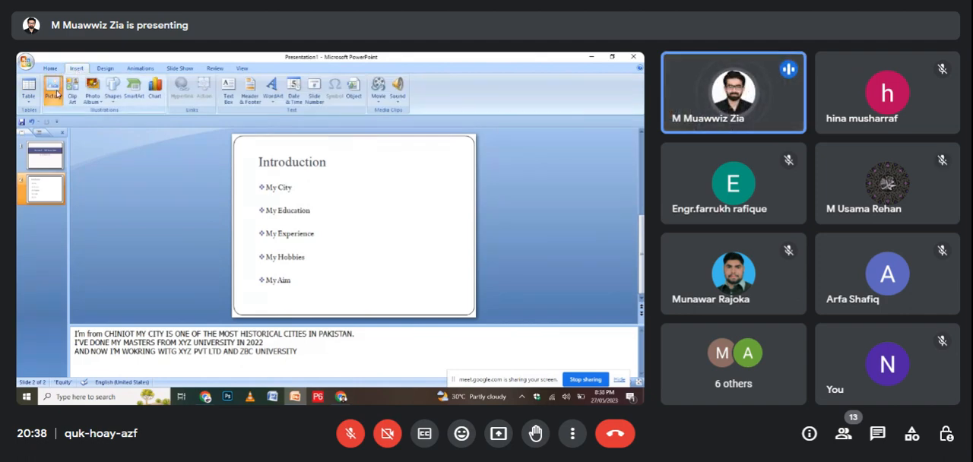
left_click(53, 90)
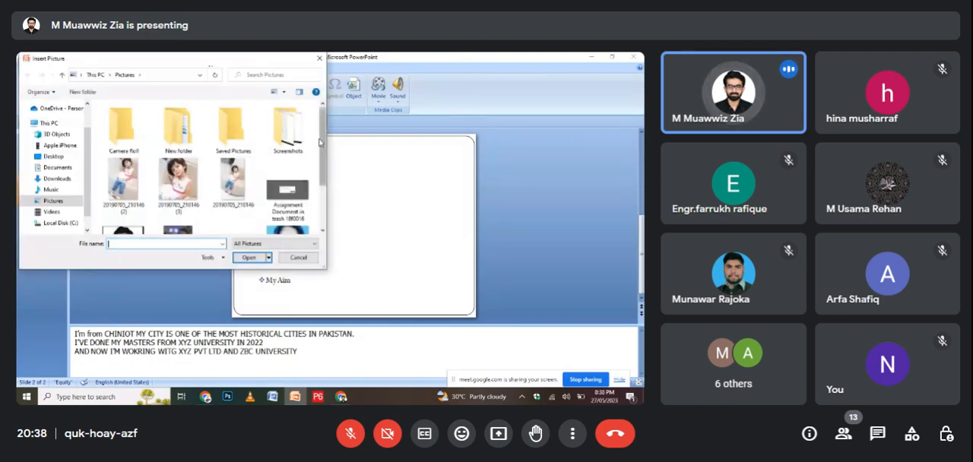
scroll(320, 142, "down", 1)
scroll(312, 121, "up", 1)
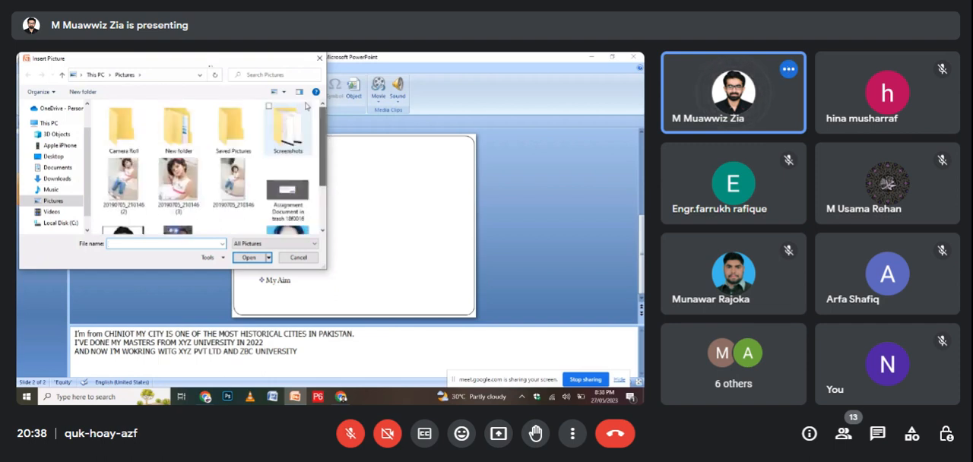
left_click(57, 179)
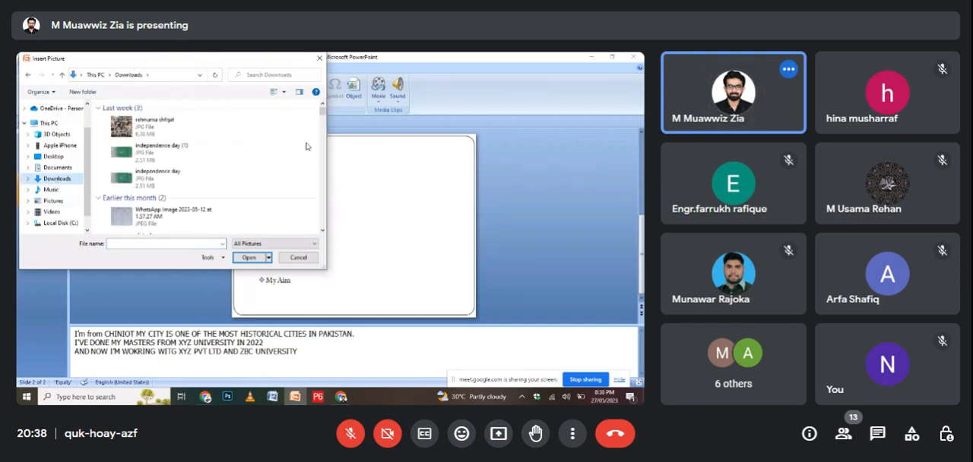
left_click(160, 126)
left_click(246, 258)
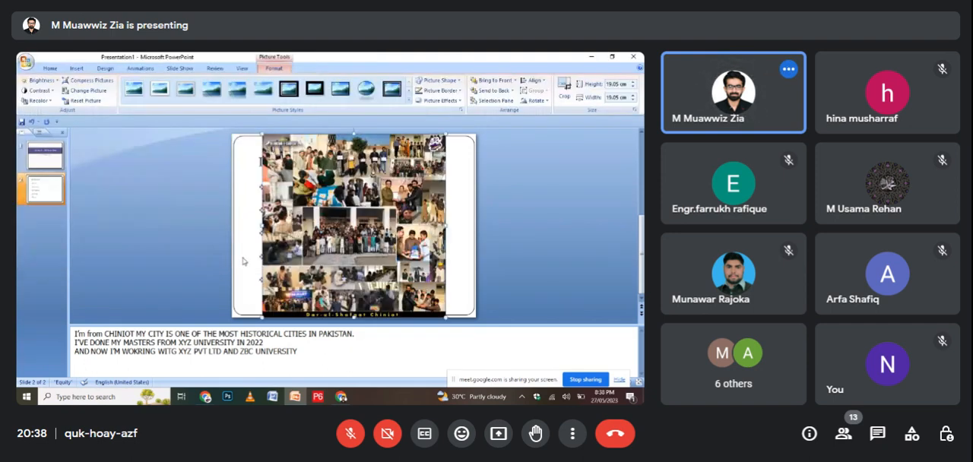
Shrink the collage picture to about 13.1 cm high and place it beside the Introduction list.
left_click_drag(323, 191, 320, 191)
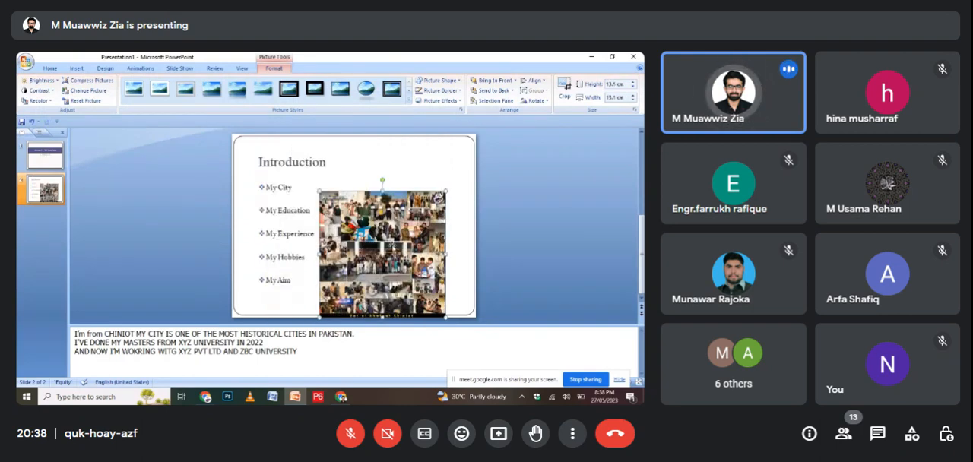
left_click_drag(392, 245, 413, 222)
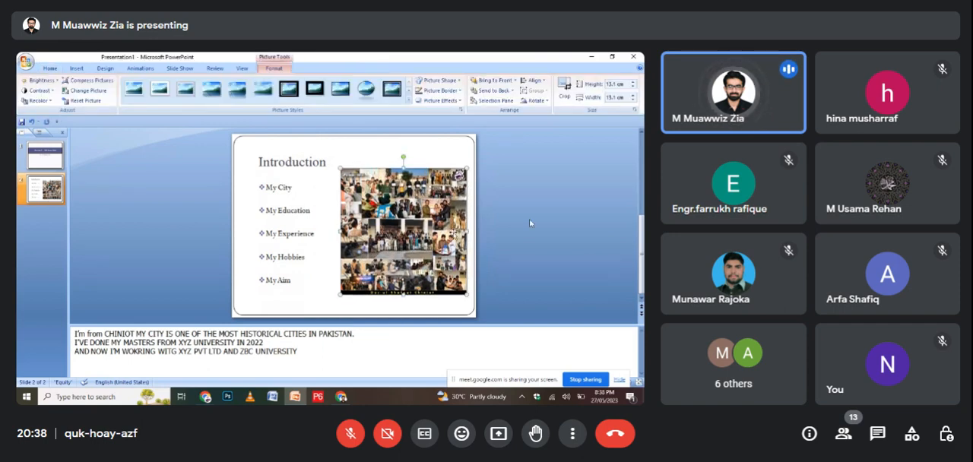
key("Up")
key("Down")
key("Down")
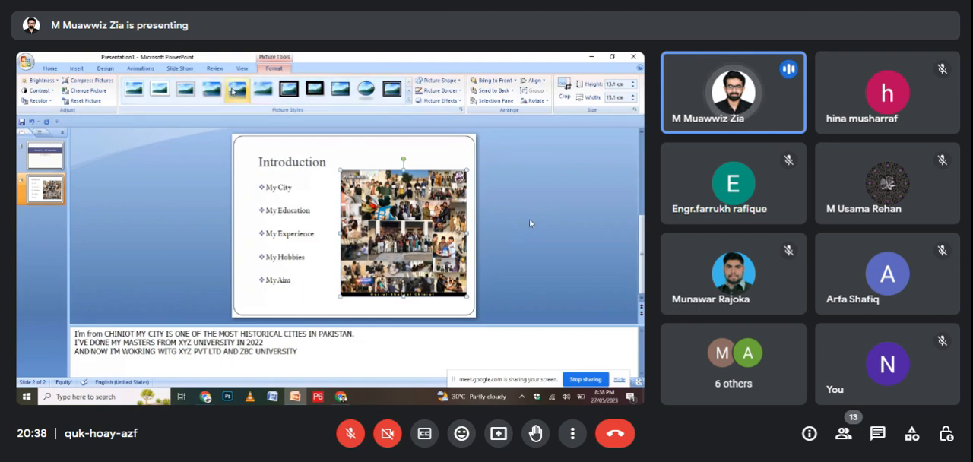
Try the Reflected Rounded Rectangle style on the picture, settle on Drop Shadow Rectangle and deselect it.
left_click(239, 94)
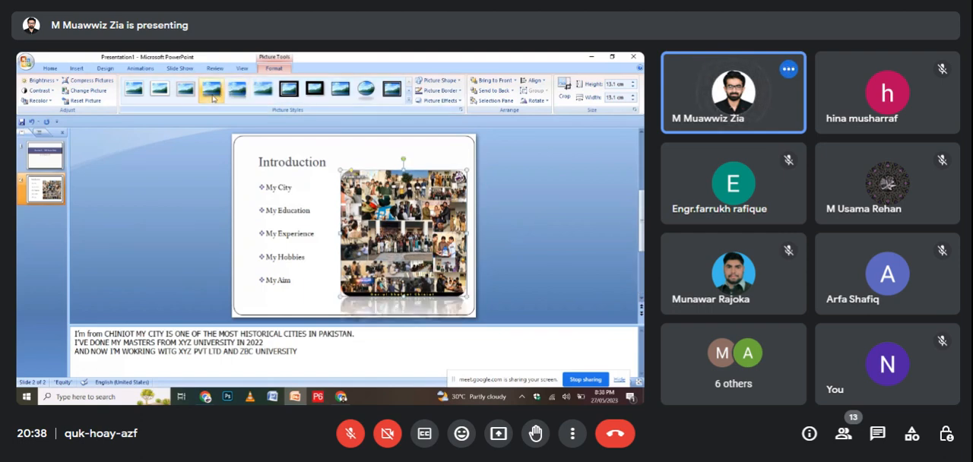
left_click(214, 99)
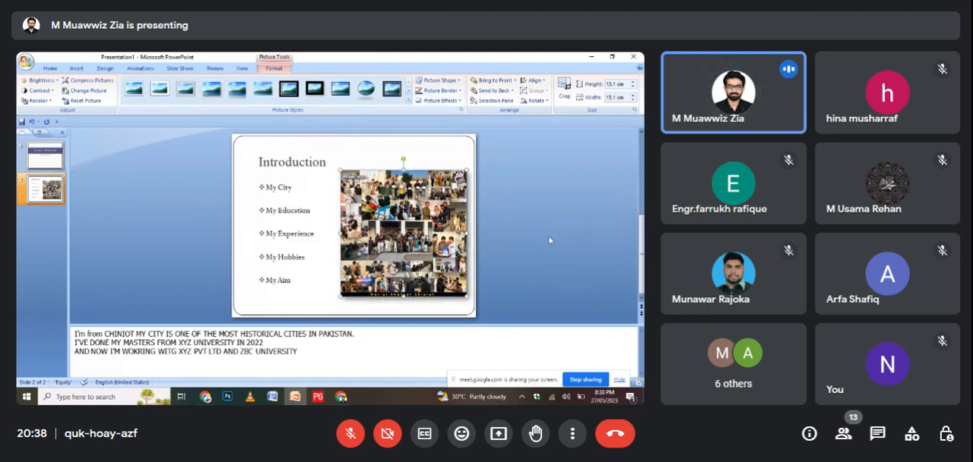
left_click(549, 240)
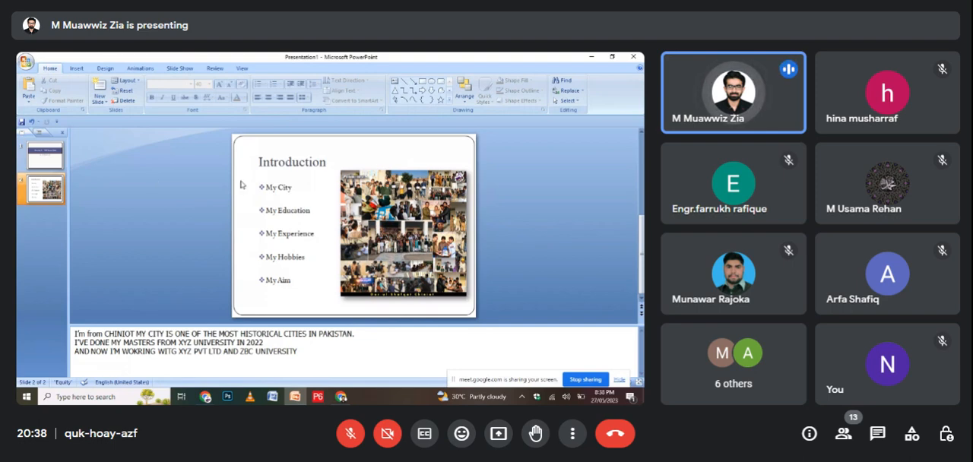
Try the grey striped background style, and choose the white one with fine vertical stripes instead.
left_click(72, 69)
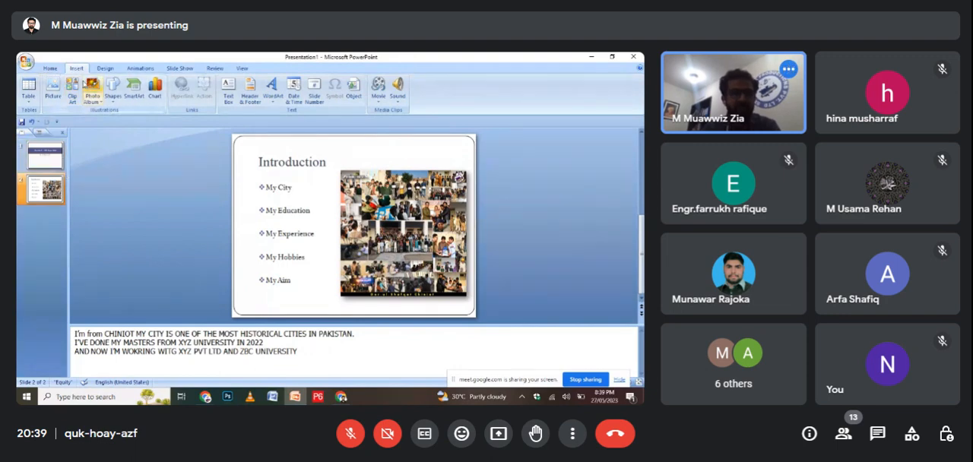
left_click(107, 68)
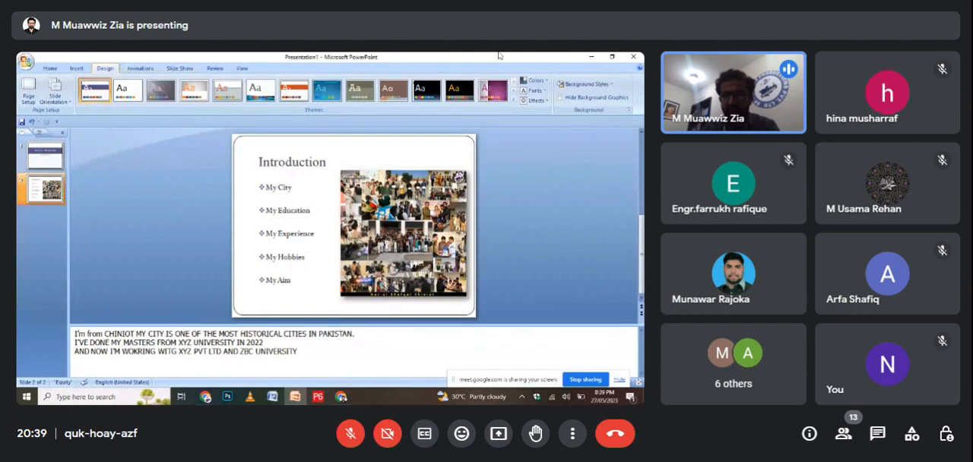
left_click(600, 88)
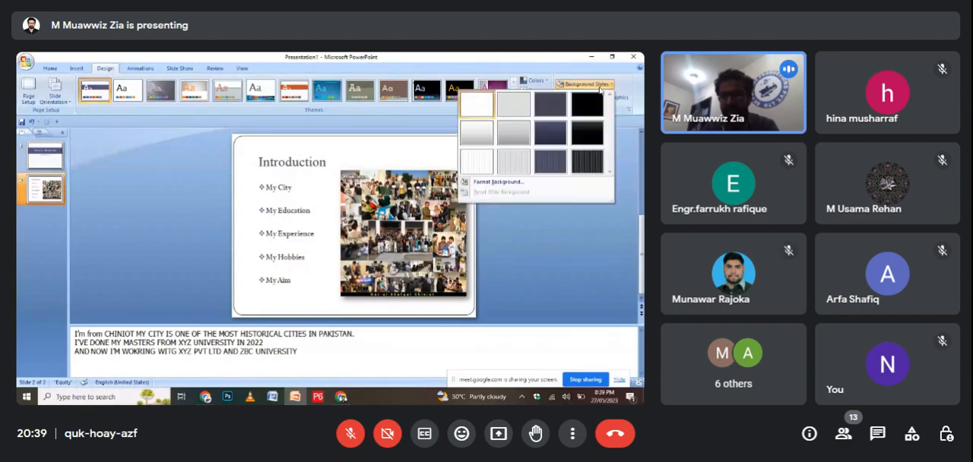
left_click(511, 161)
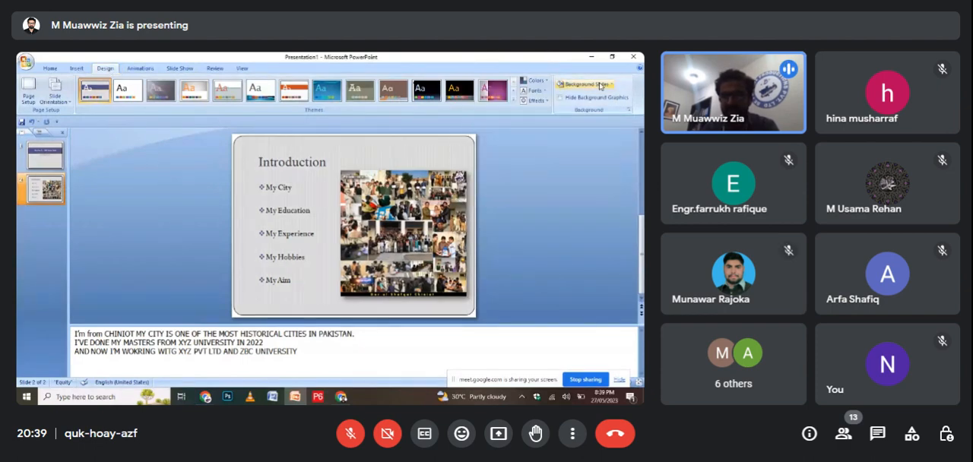
left_click(590, 85)
left_click(480, 160)
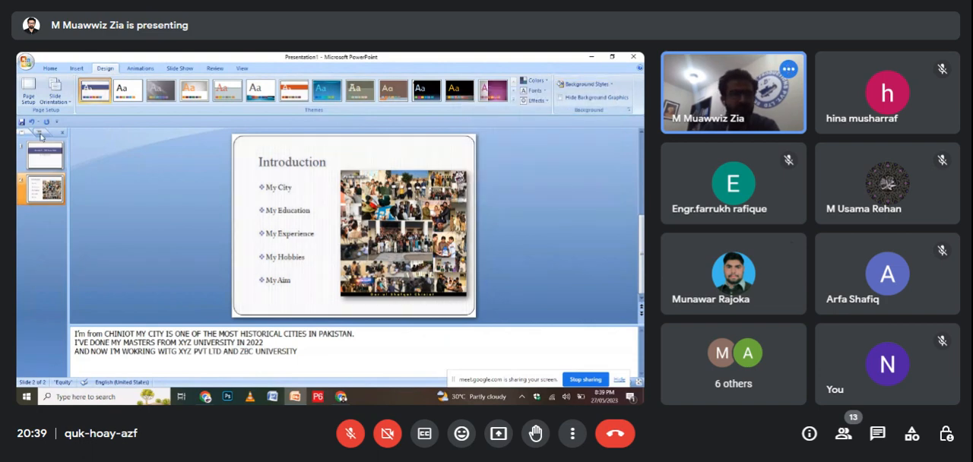
Check the slide orientation options without changing them, and move the collage picture slightly up.
left_click(65, 104)
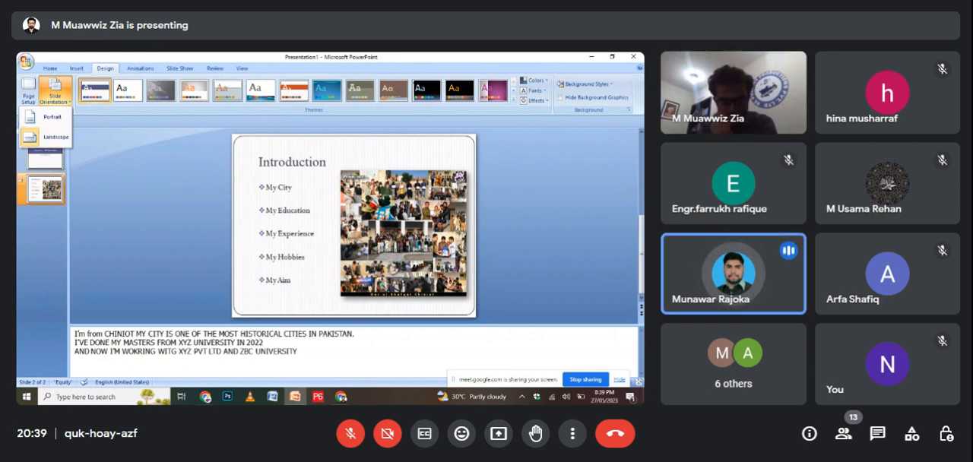
left_click(181, 185)
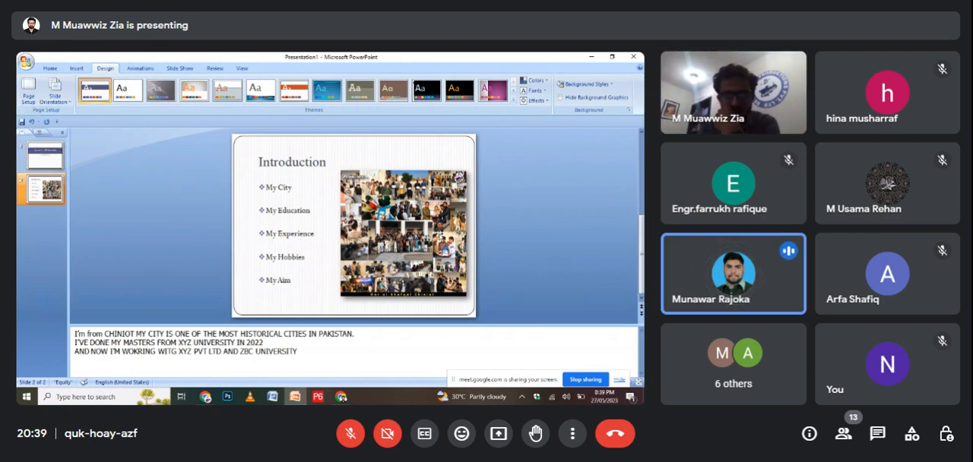
left_click_drag(437, 233, 437, 229)
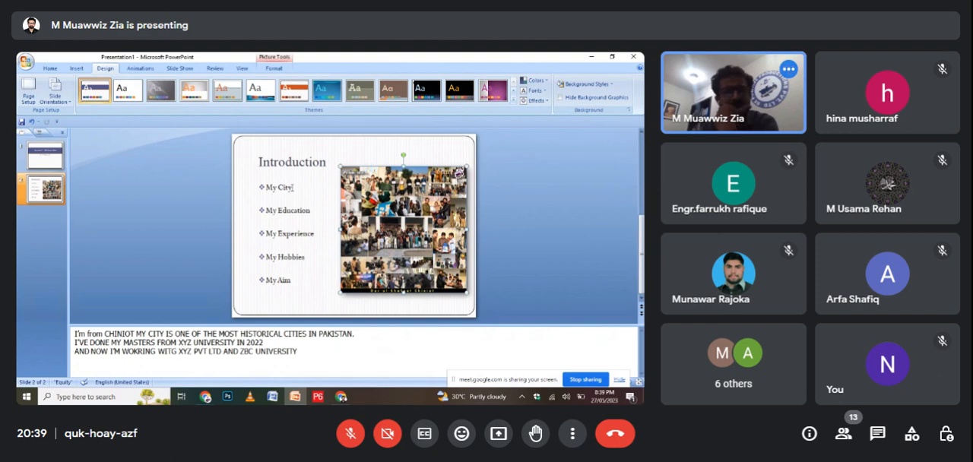
left_click(201, 201)
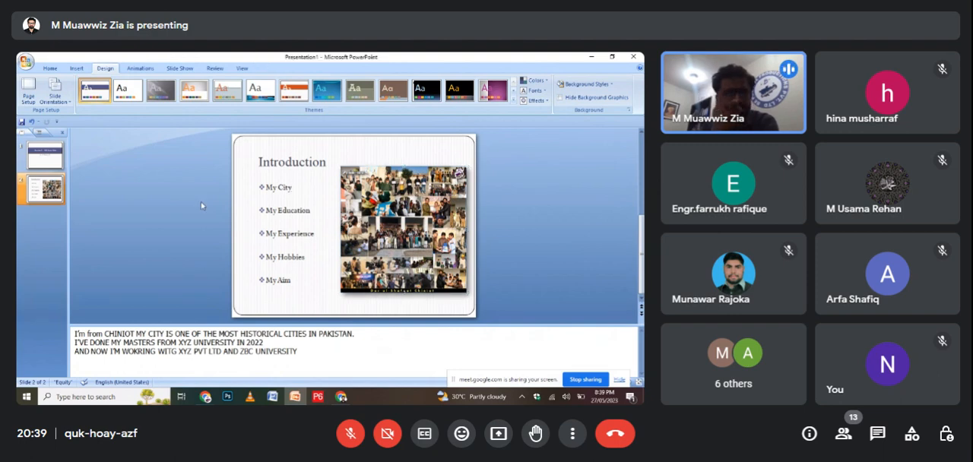
left_click(76, 68)
left_click(399, 97)
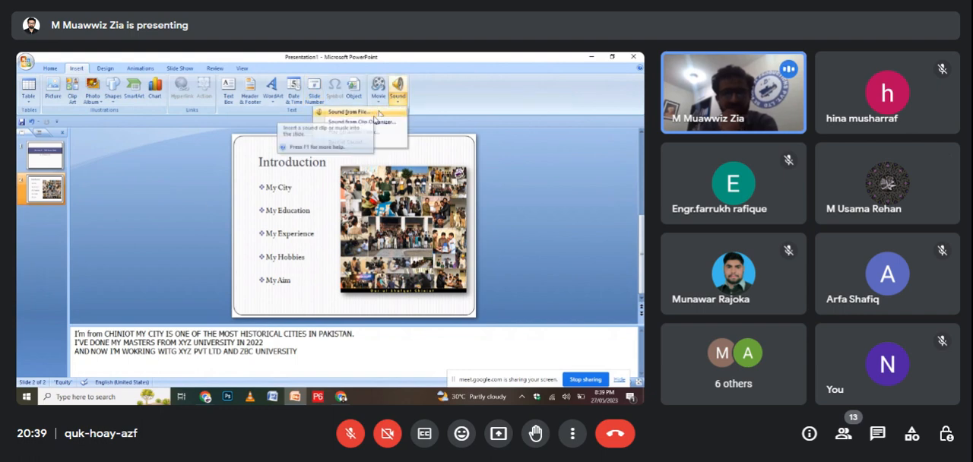
left_click(497, 191)
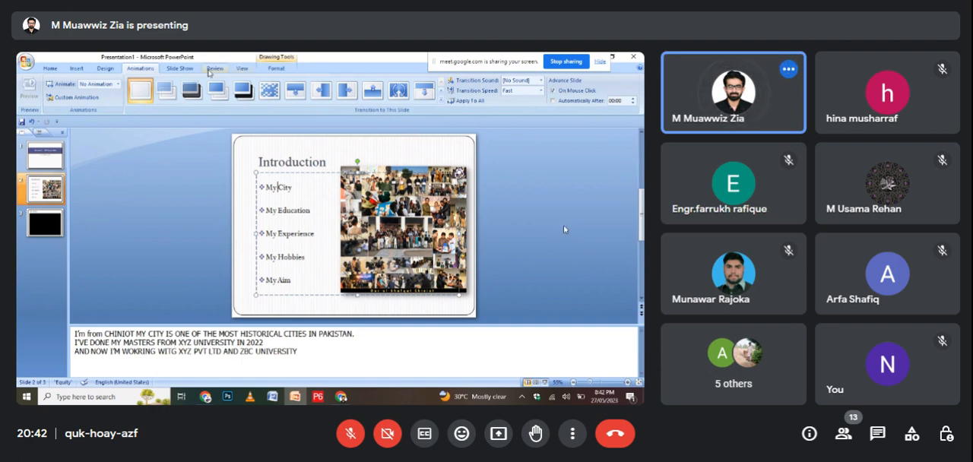
Try two fade transitions on the Introduction slide and settle on the Dissolve transition.
left_click(169, 90)
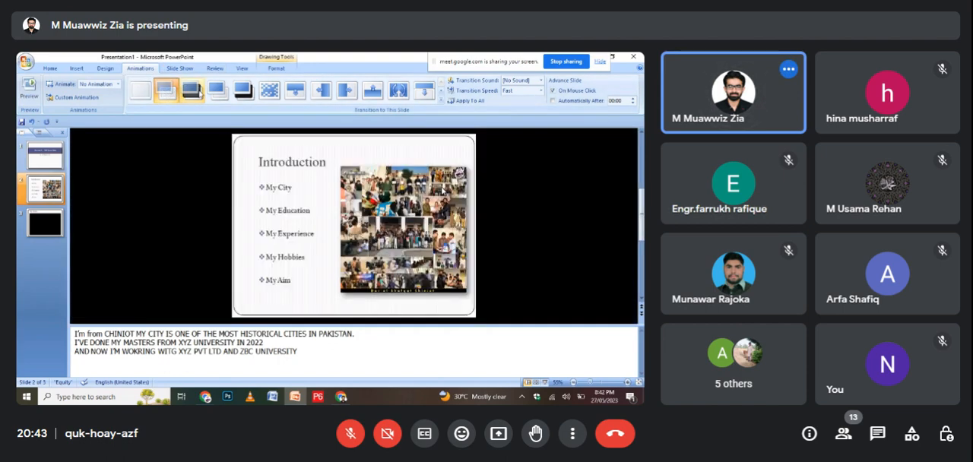
left_click(544, 235)
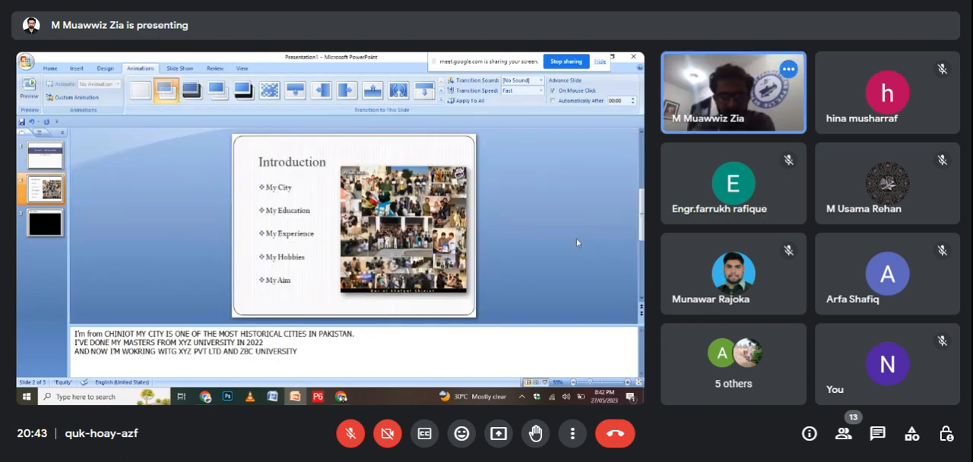
left_click(195, 90)
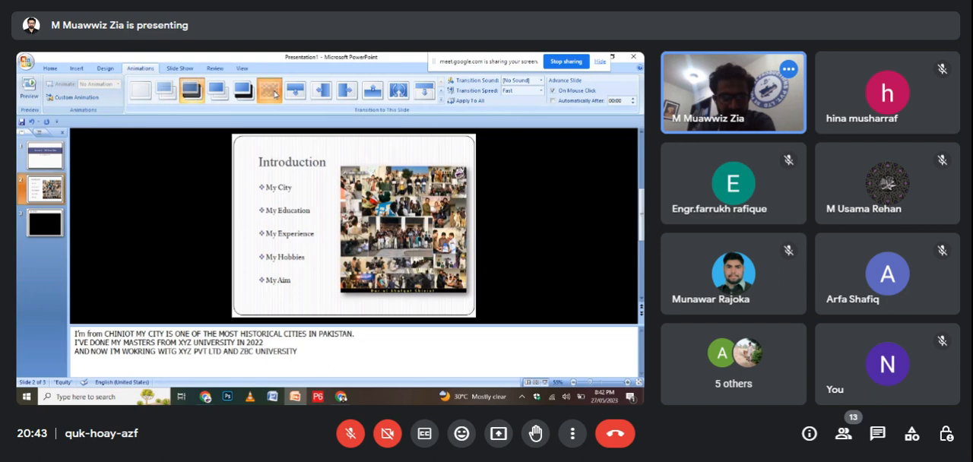
left_click(274, 94)
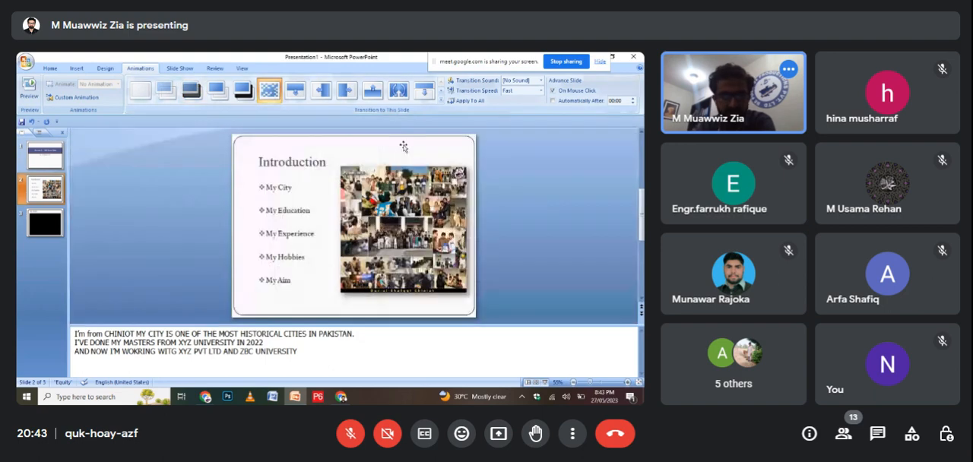
Apply the Strips Right-Up transition to the My Words slide and return to the title slide.
key("Page_Down")
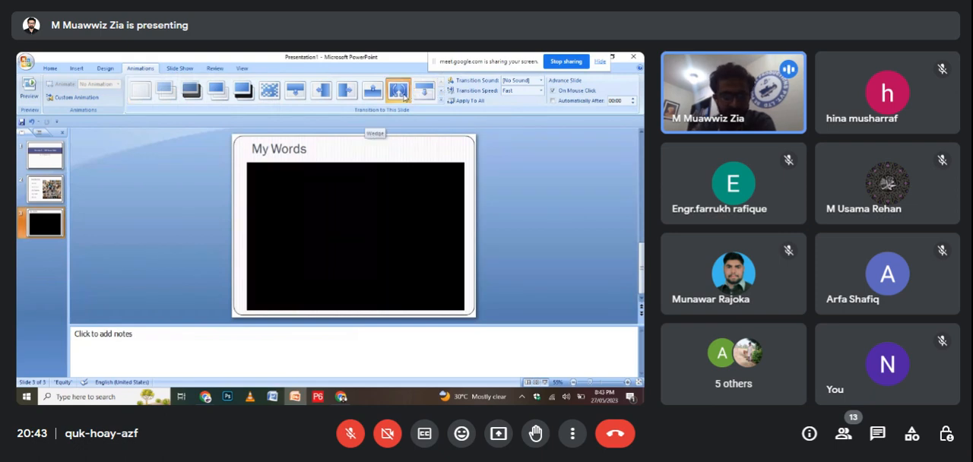
left_click(30, 161)
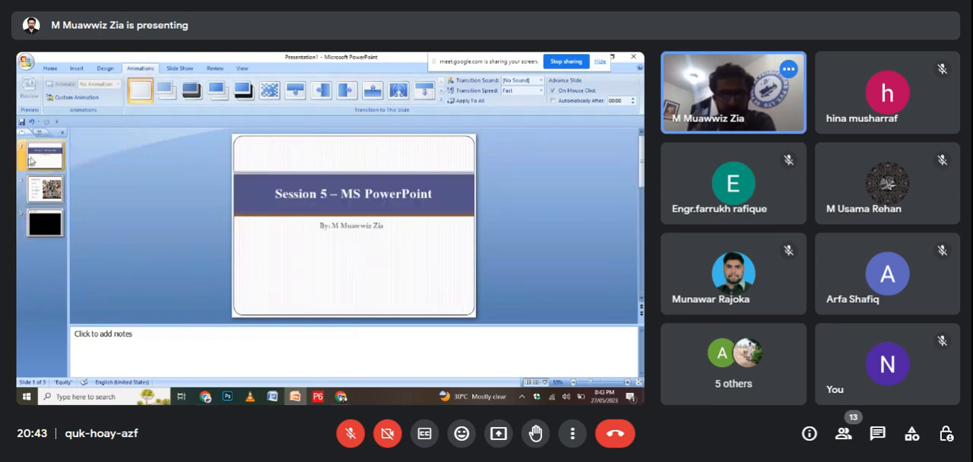
left_click(46, 188)
left_click(48, 217)
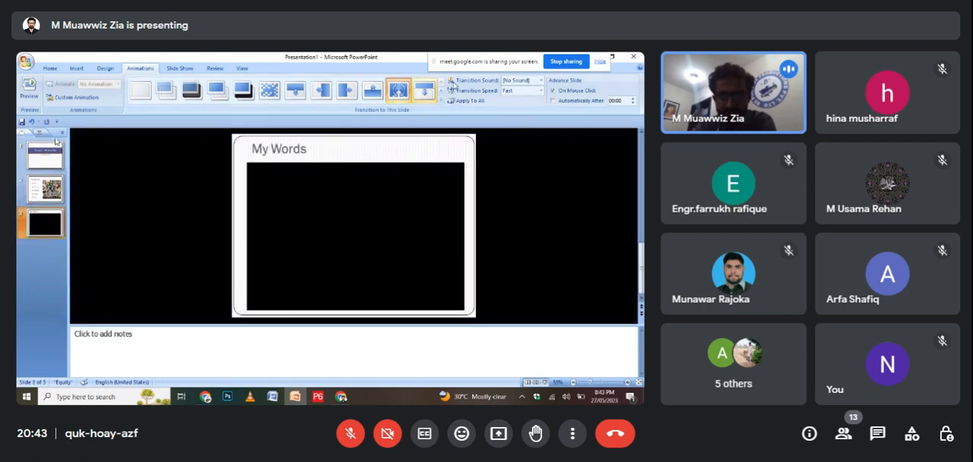
left_click(442, 90)
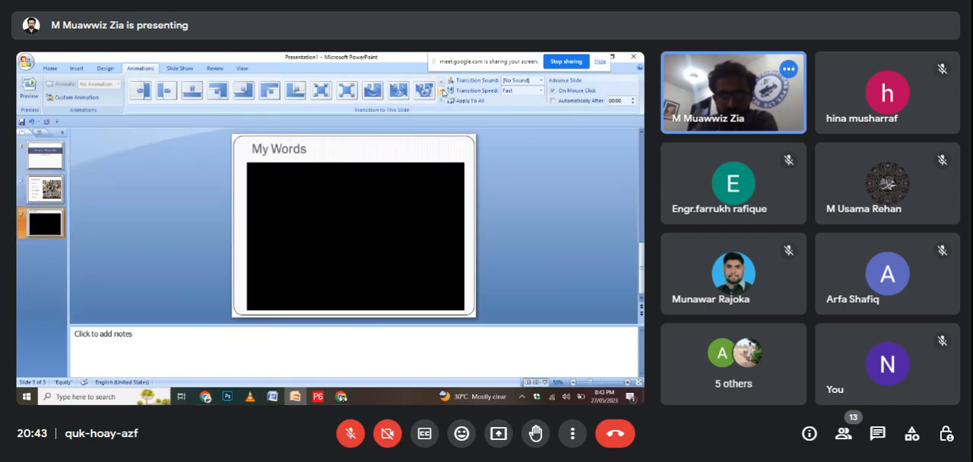
left_click(442, 90)
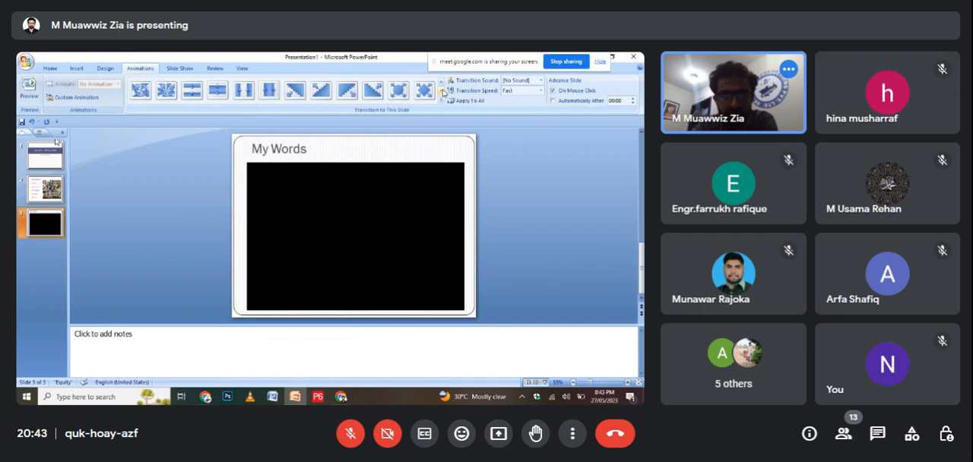
left_click(376, 95)
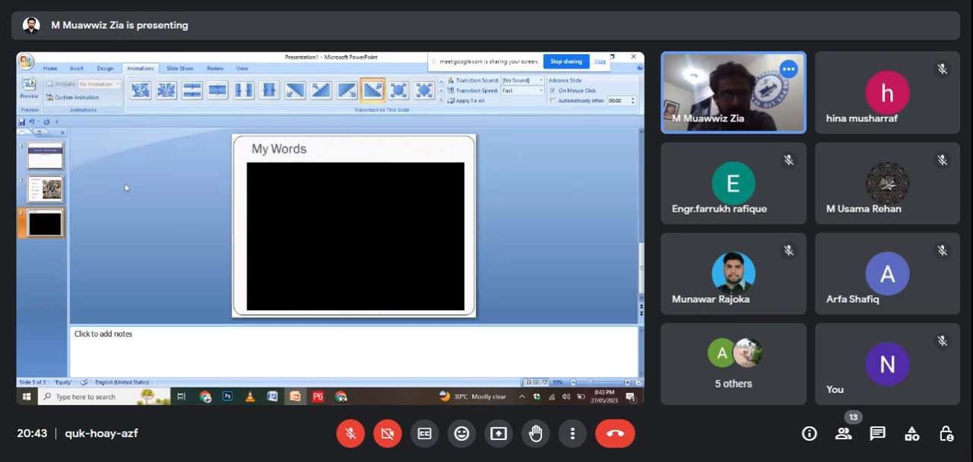
left_click(46, 157)
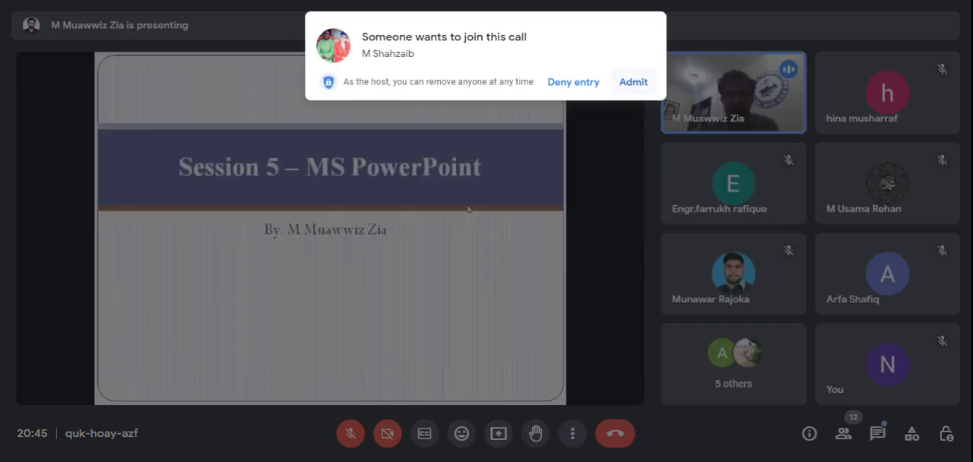
Admit the newly waiting participant to the Google Meet call during the slide show.
left_click(632, 82)
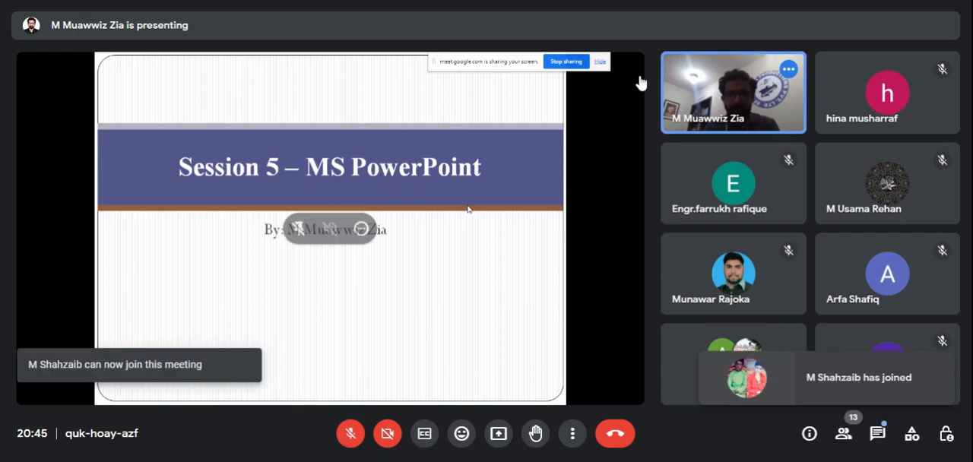